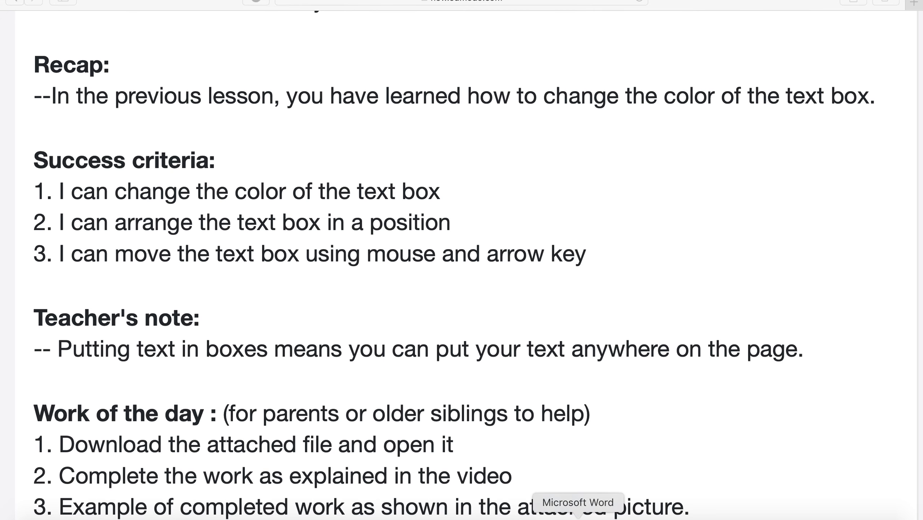
- Switch to the document in Microsoft Word and select the A, B and C text boxes one after another
click(578, 517)
click(722, 480)
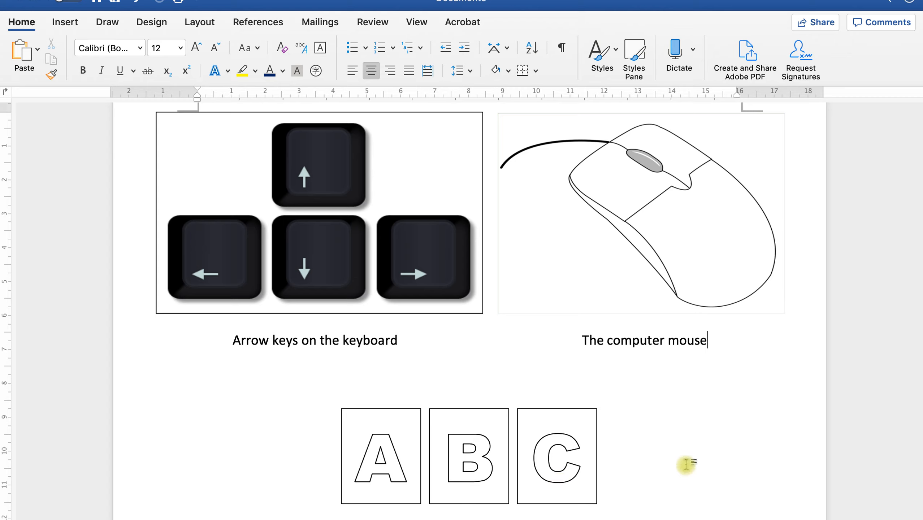
click(384, 474)
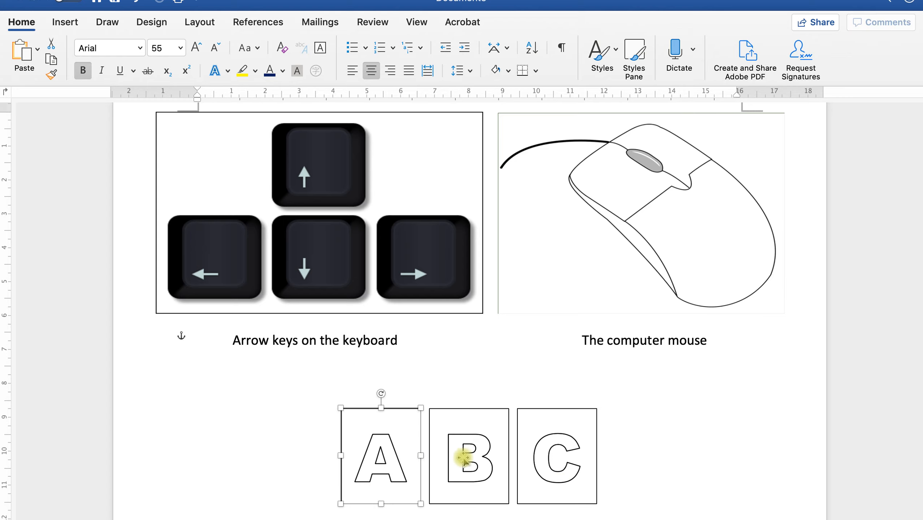
click(468, 458)
click(569, 461)
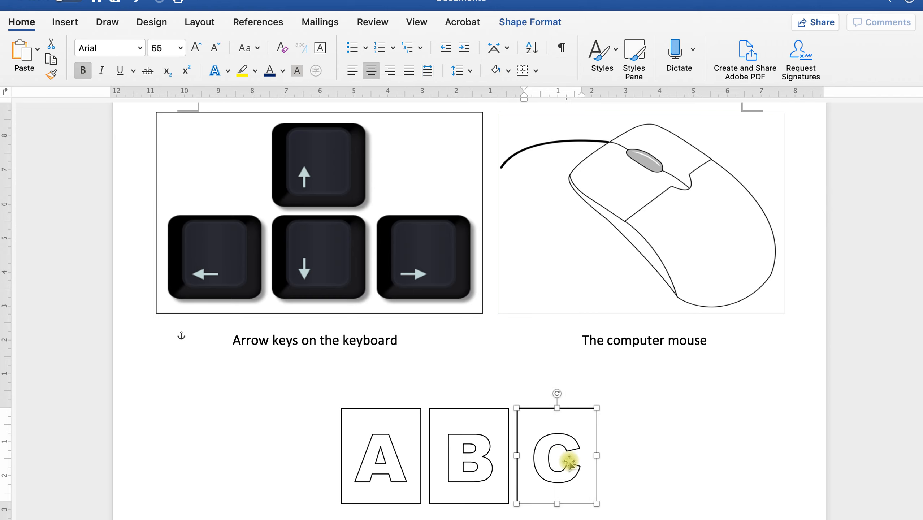
click(655, 447)
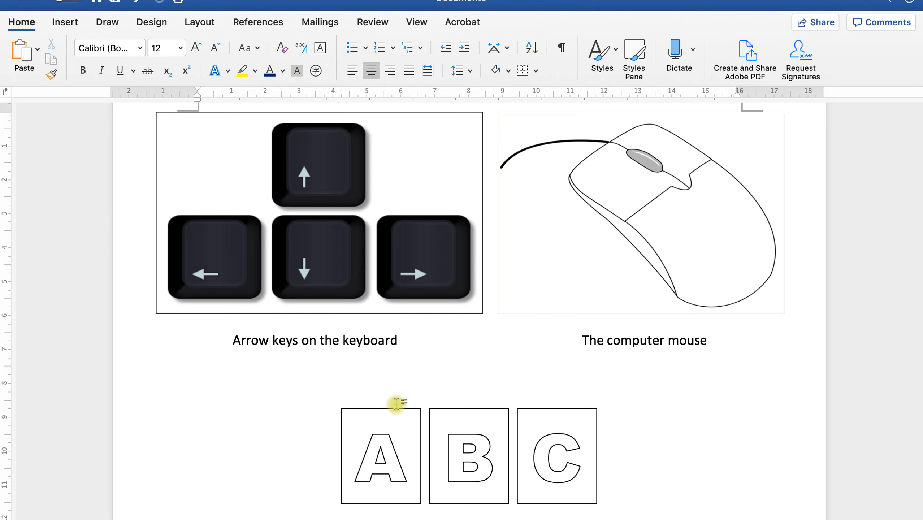
- Fill the A text box with the standard dark blue colour
click(396, 415)
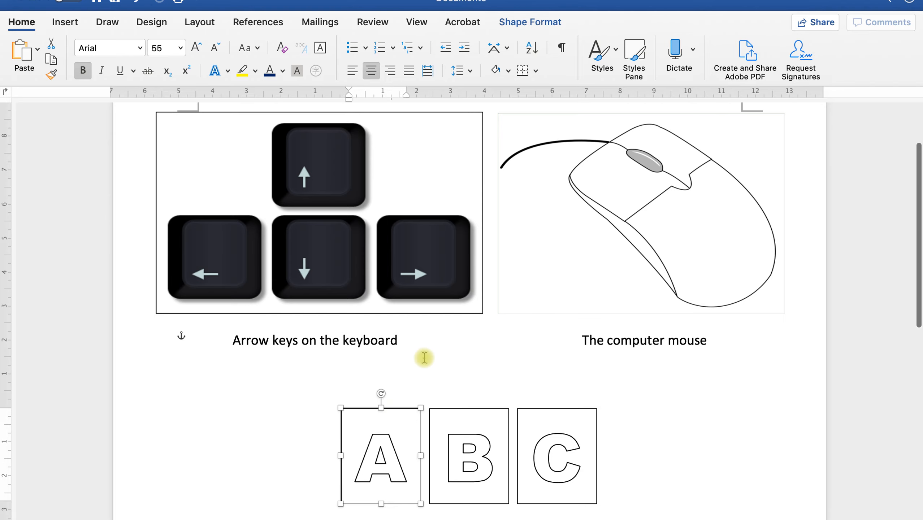
scroll(422, 357, down, 1)
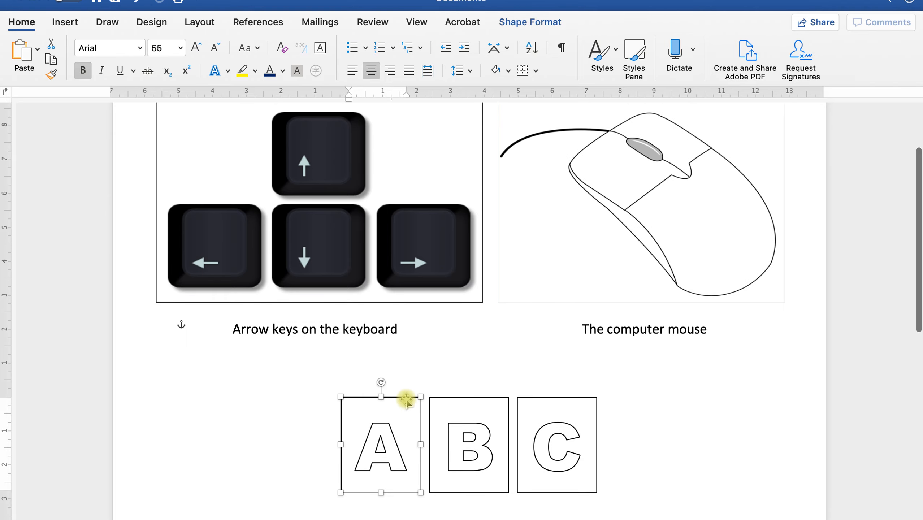
click(519, 30)
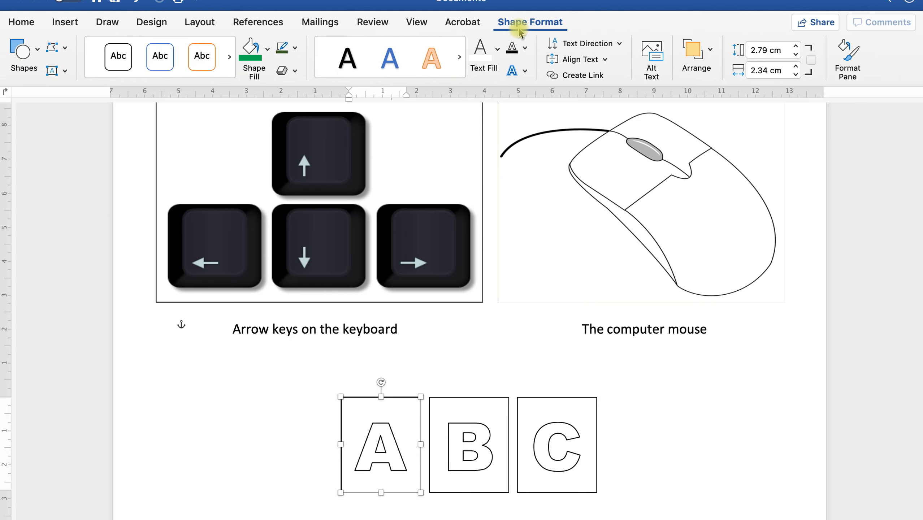
click(268, 50)
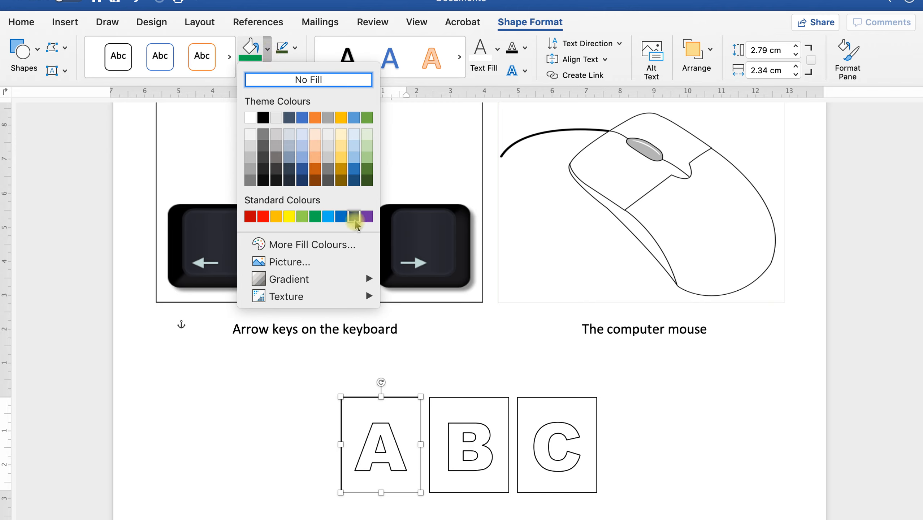
click(354, 217)
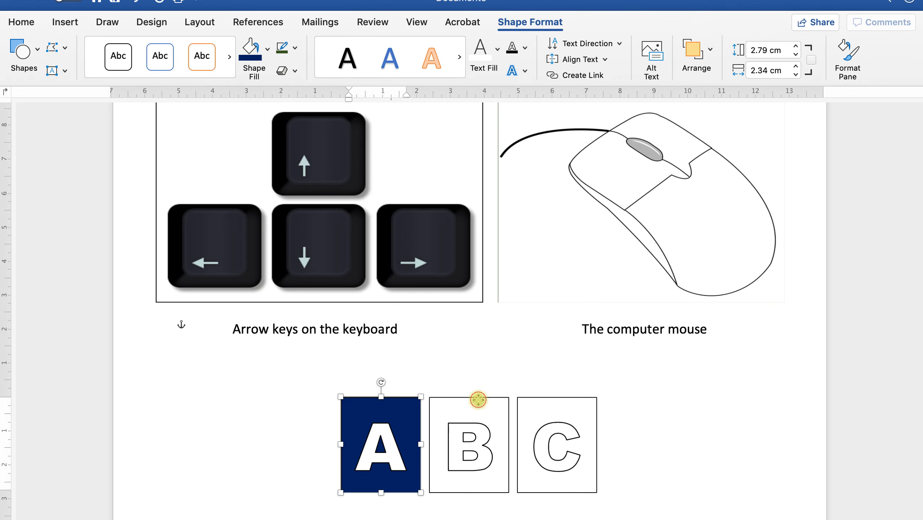
- Fill the B text box with the standard blue colour
click(477, 400)
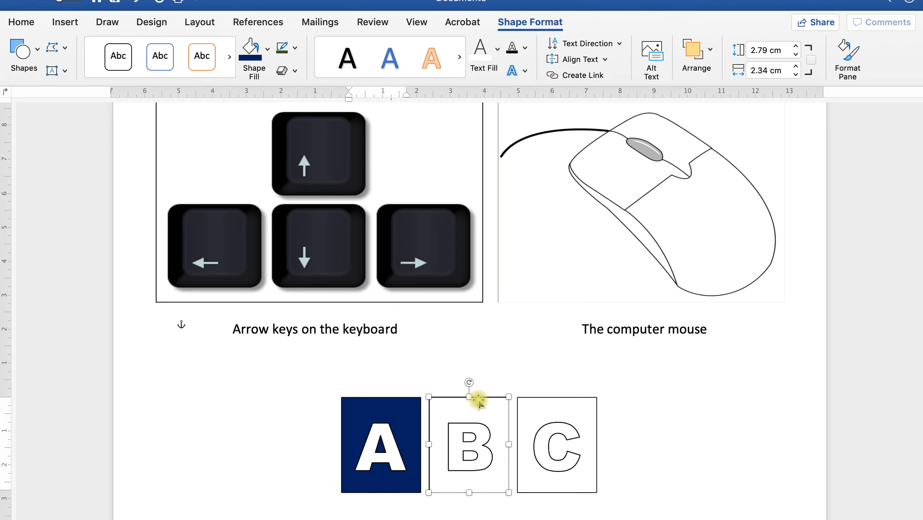
click(527, 26)
click(527, 26)
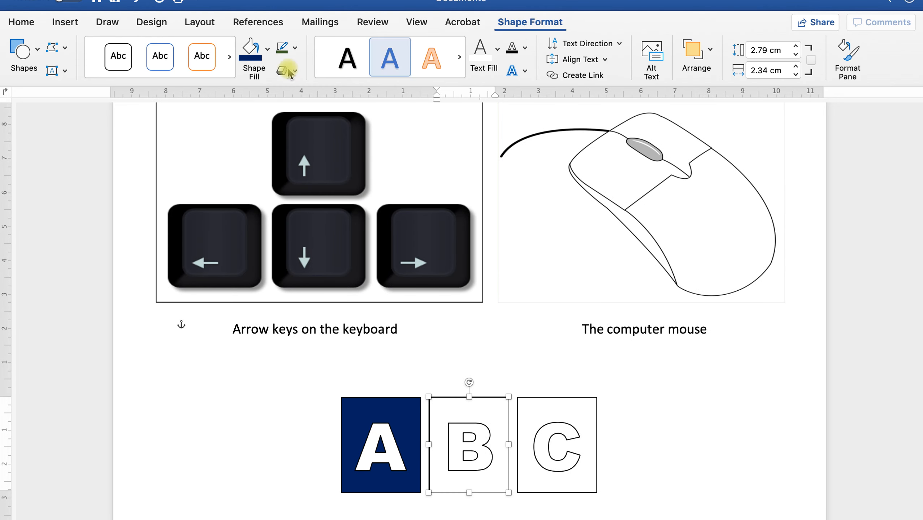
click(268, 51)
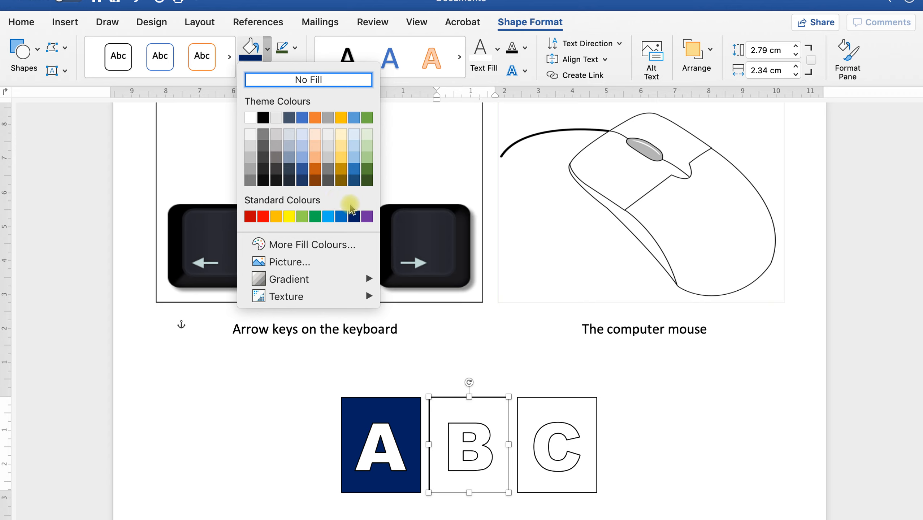
click(341, 216)
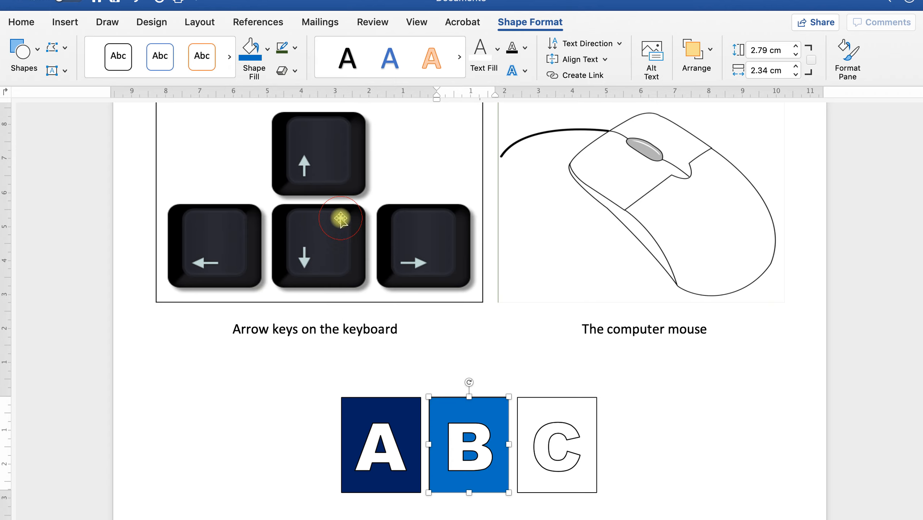
- Fill the C text box with the dark orange theme colour
click(557, 403)
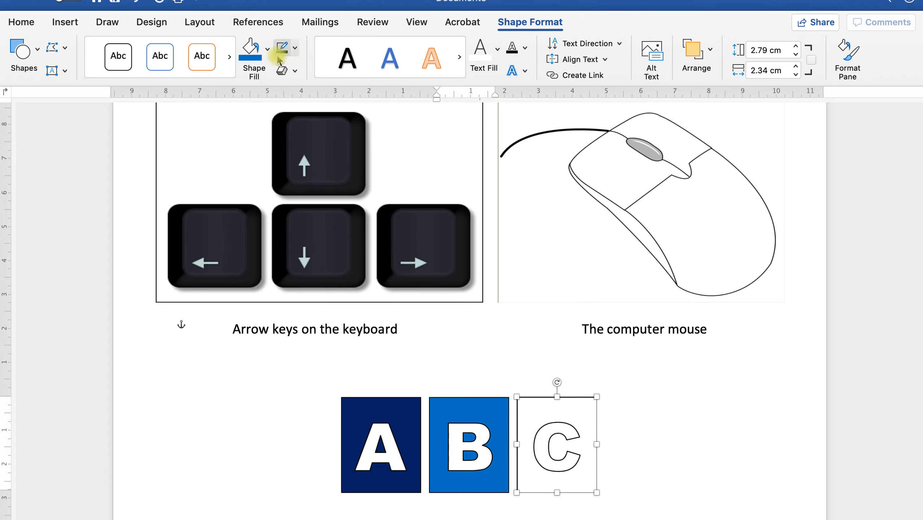
click(267, 49)
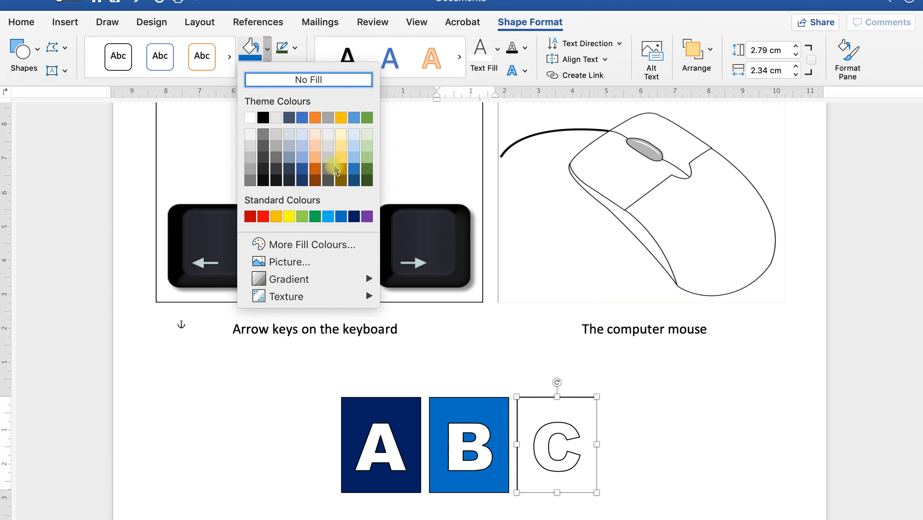
click(316, 168)
click(611, 460)
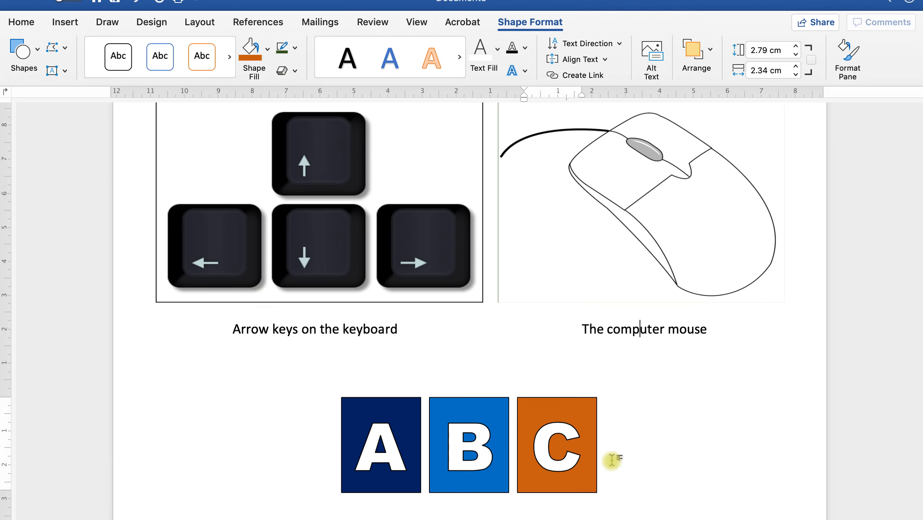
- Change the fill of the B text box to standard yellow
click(492, 436)
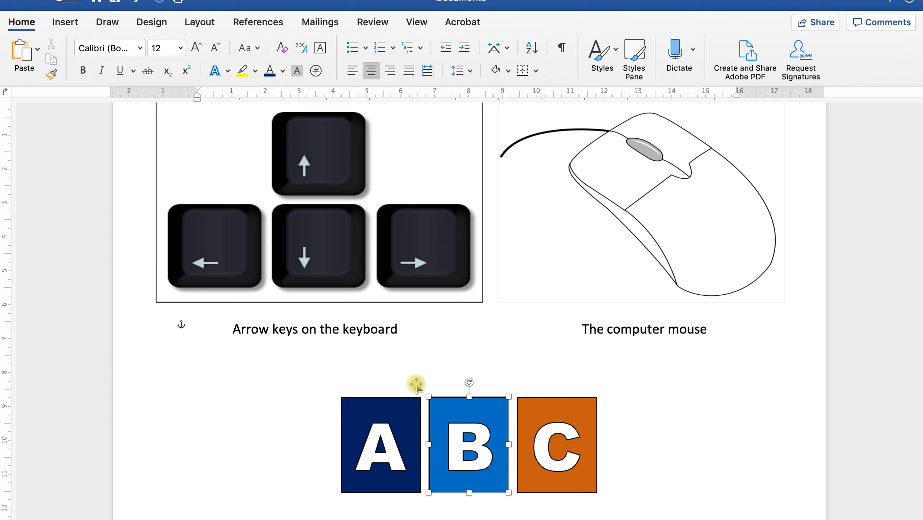
click(407, 408)
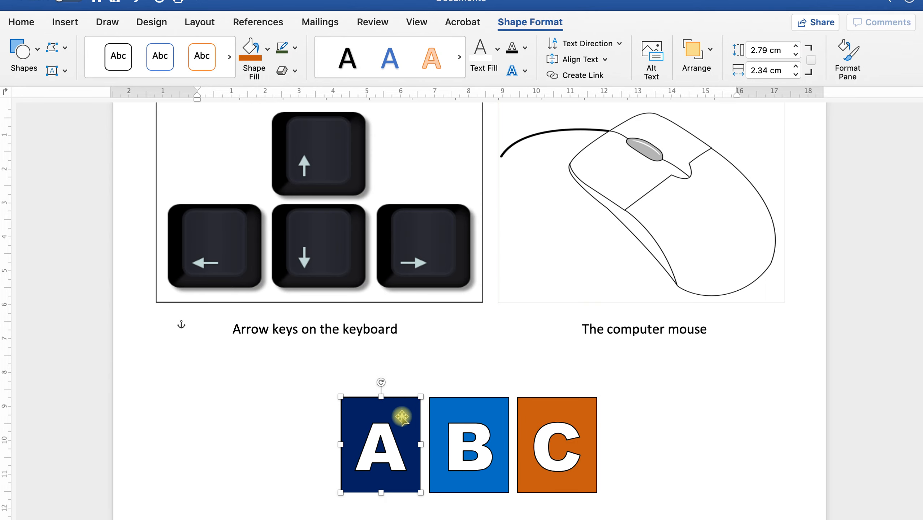
click(469, 411)
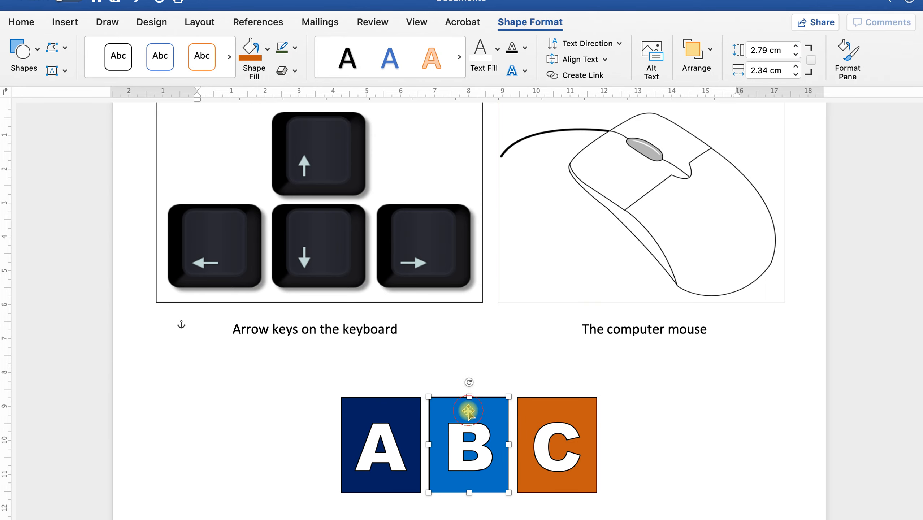
click(559, 406)
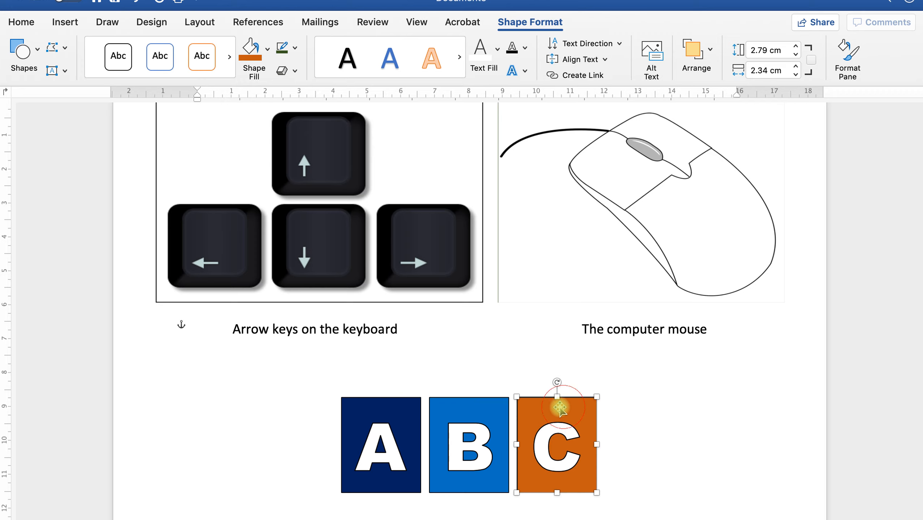
click(490, 416)
click(268, 61)
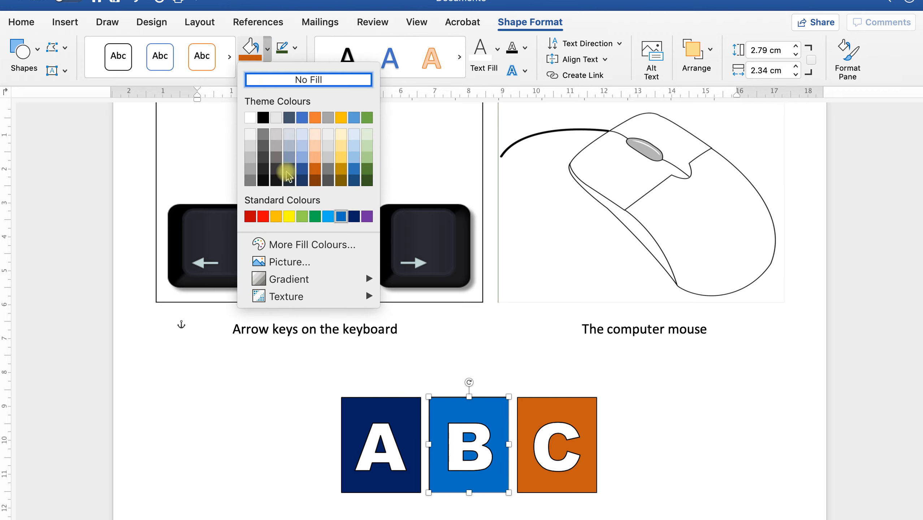
click(288, 217)
- Change the fill of the C text box to the same standard dark blue as the A box, and deselect it
click(574, 416)
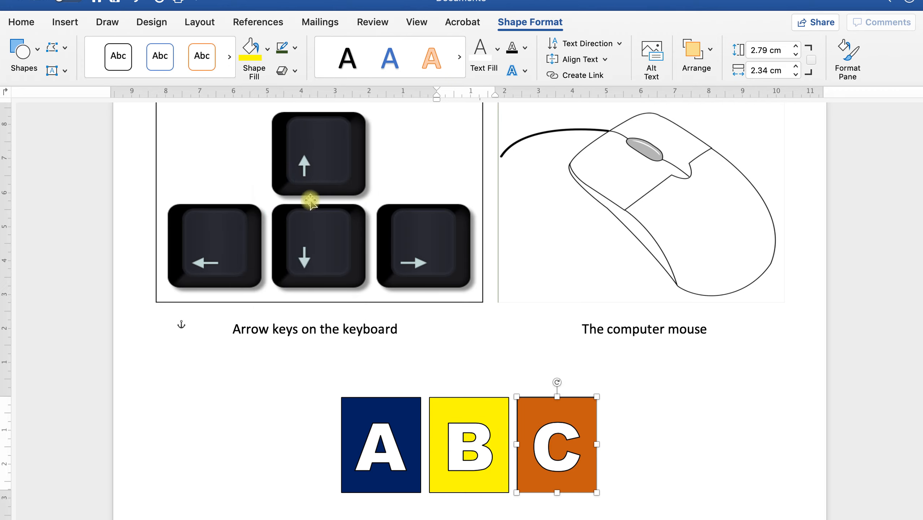
click(268, 58)
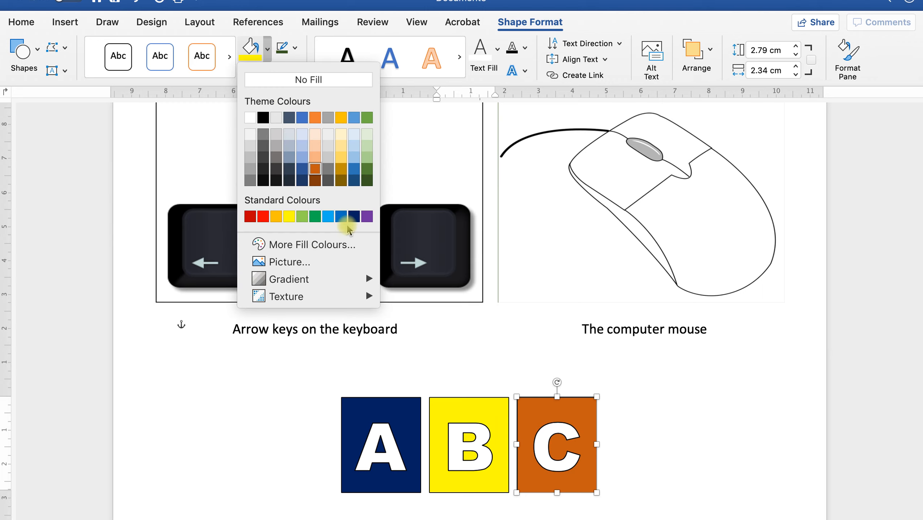
click(354, 216)
click(641, 405)
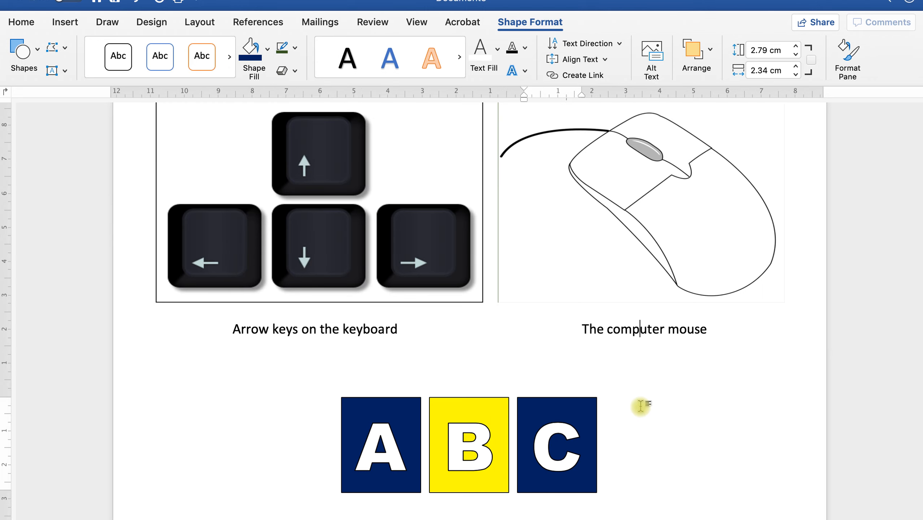
click(652, 444)
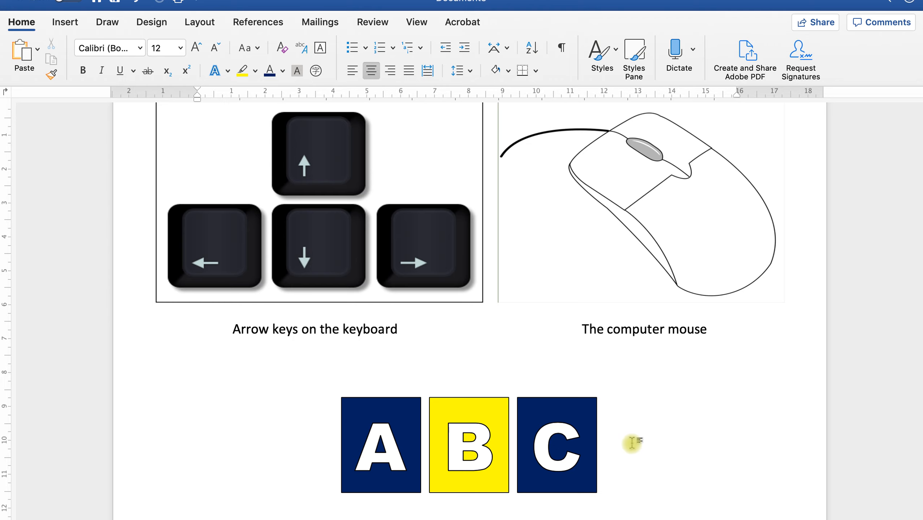
- Move the C text box to the left side of the A text box so the row reads C, A, B
scroll(632, 442, down, 1)
scroll(632, 443, down, 2)
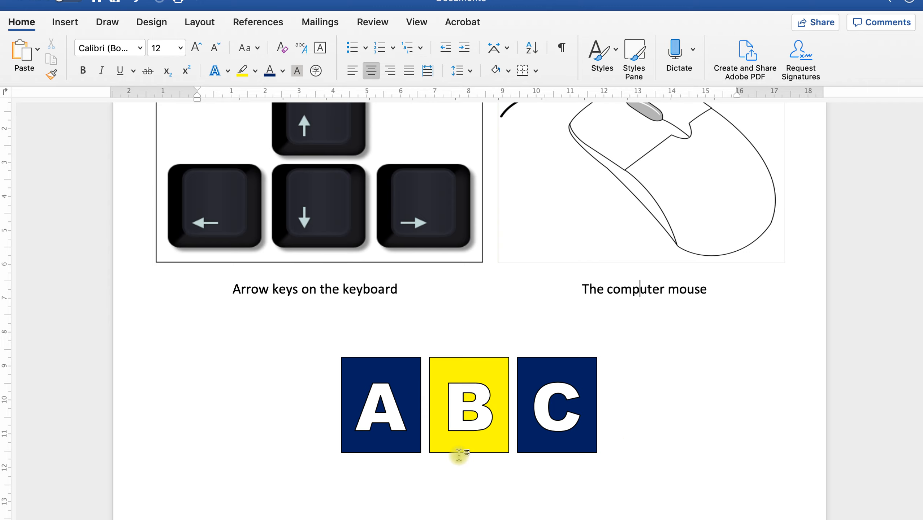
click(404, 376)
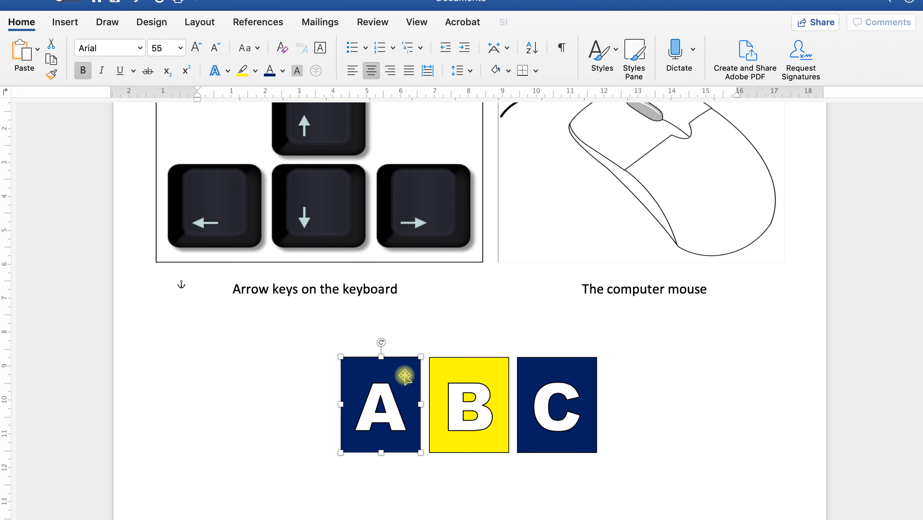
scroll(405, 376, down, 2)
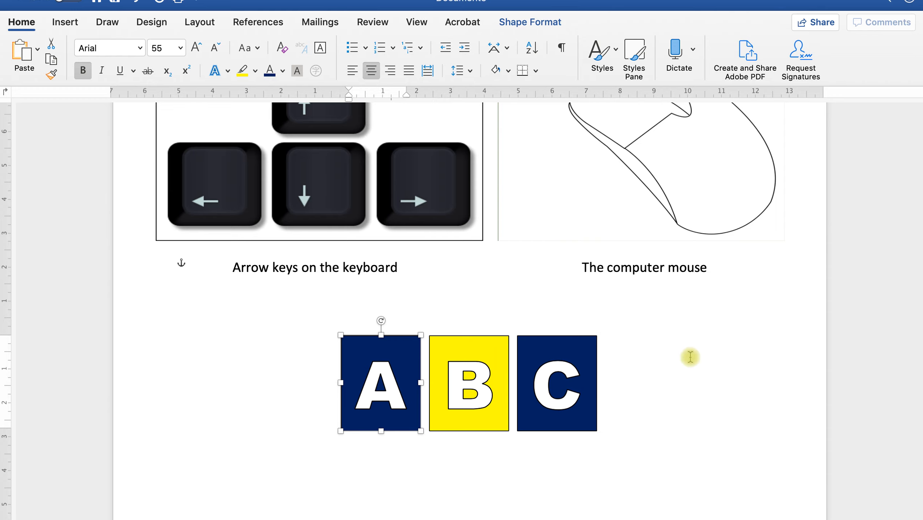
scroll(712, 404, up, 2)
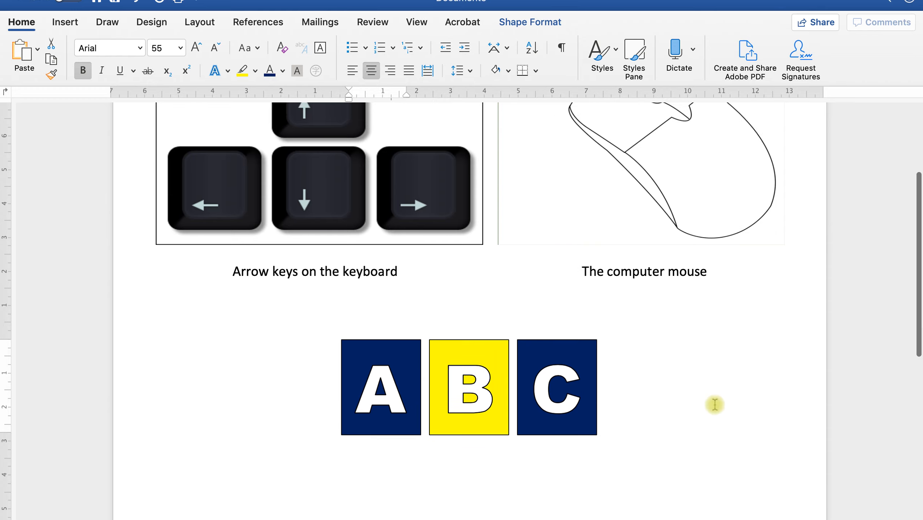
click(582, 360)
drag(553, 364, 294, 363)
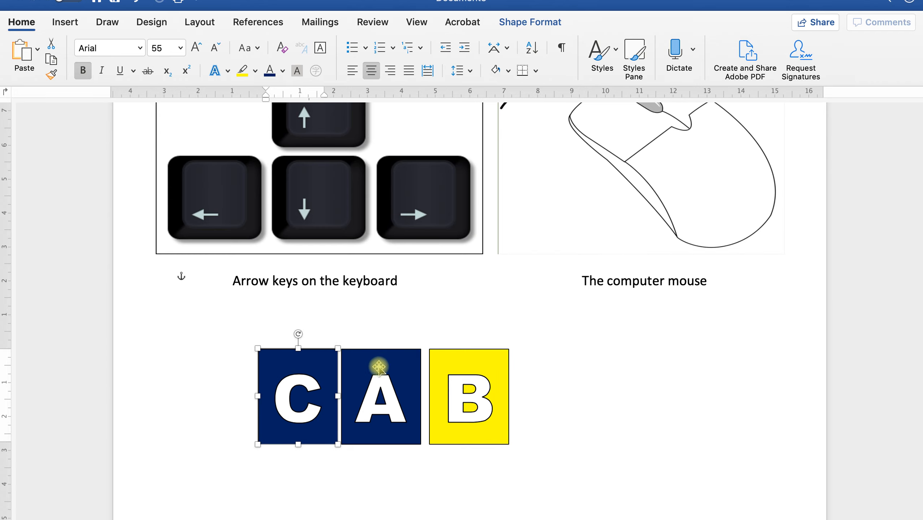
- Move the A text box down below the row and the B text box farther to the right
drag(378, 364, 387, 459)
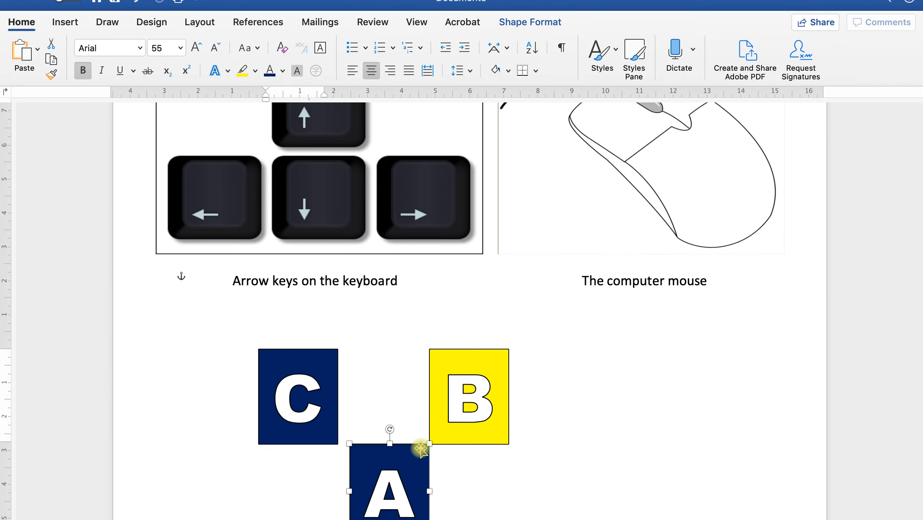
drag(480, 382, 600, 388)
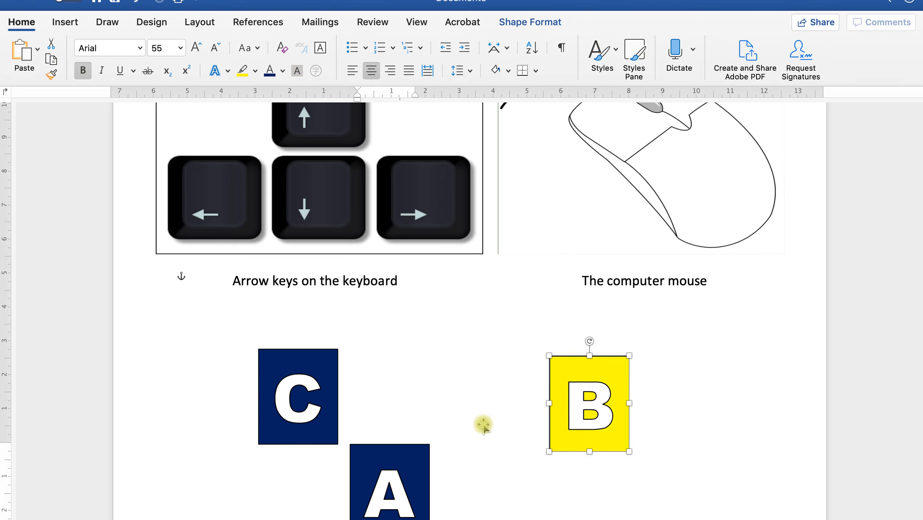
- Move the A text box up between the C and B text boxes, slightly higher than both
click(405, 460)
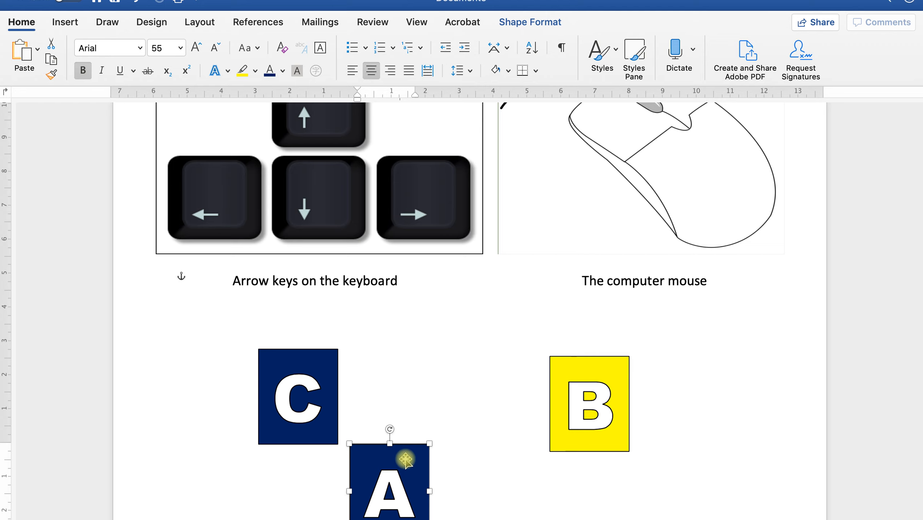
drag(408, 456, 718, 380)
drag(571, 403, 470, 344)
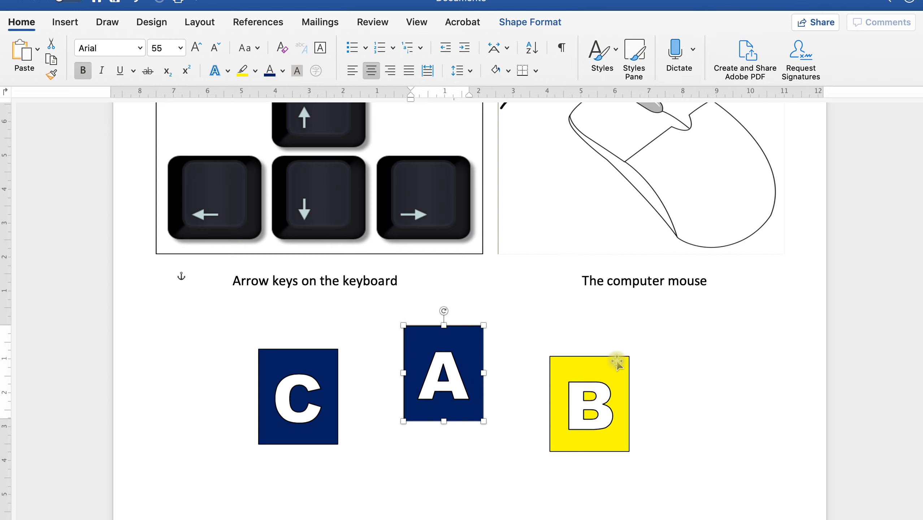
- Move the yellow B text box directly below the A text box and the C text box to the lower right of A
drag(607, 361, 458, 445)
click(334, 363)
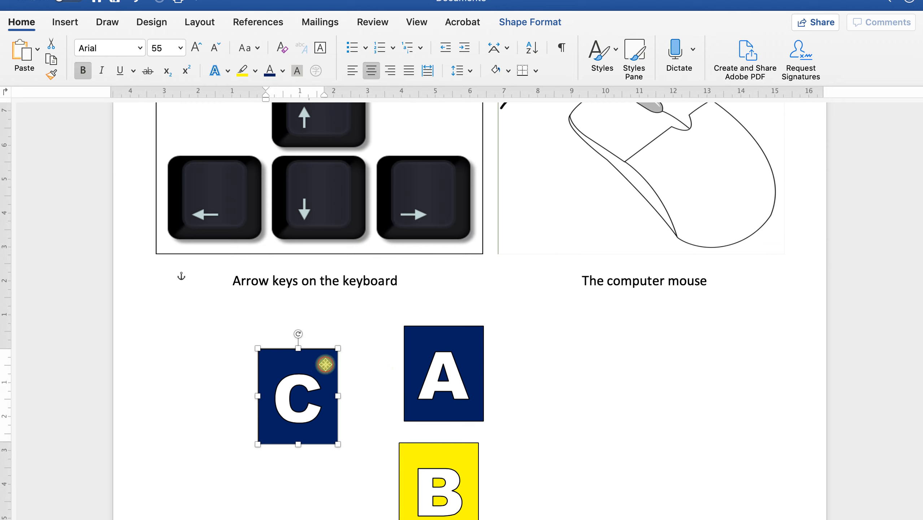
drag(326, 364, 572, 400)
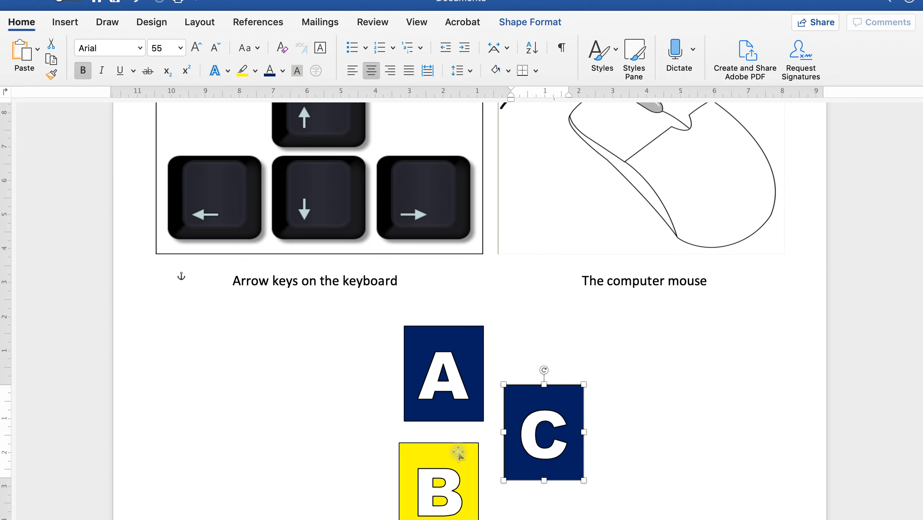
- Move the B text box to the lower left of the A text box, about level with C
click(461, 463)
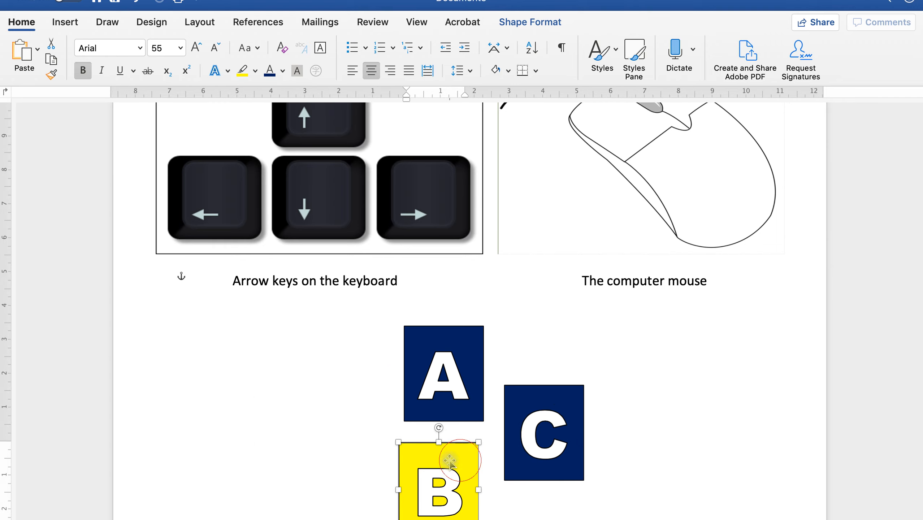
drag(461, 463, 357, 406)
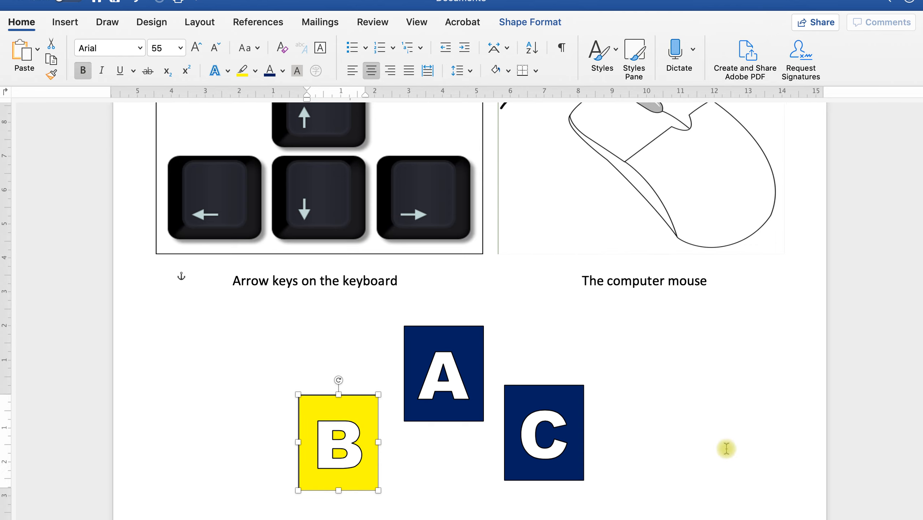
- Examine the arrow keys and computer mouse pictures above the letter text boxes
scroll(727, 449, up, 2)
scroll(725, 448, down, 1)
scroll(695, 442, up, 2)
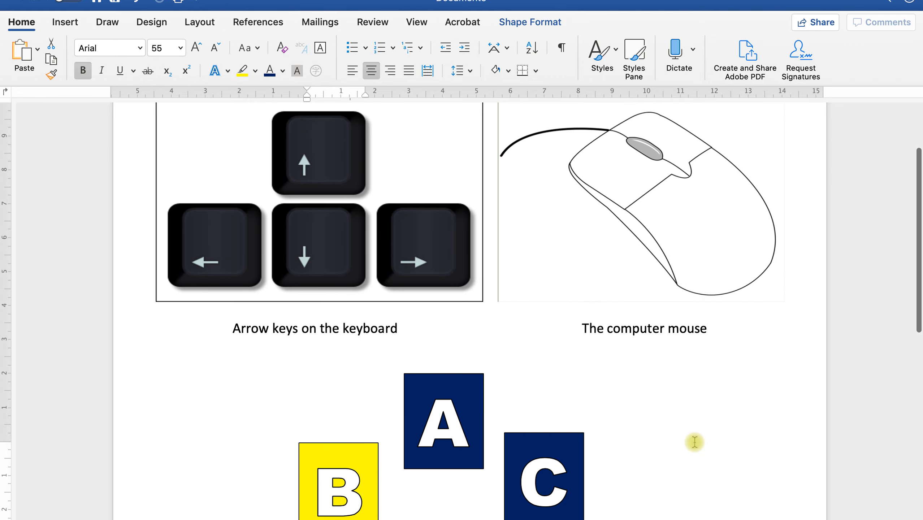
scroll(695, 442, up, 2)
scroll(695, 443, down, 3)
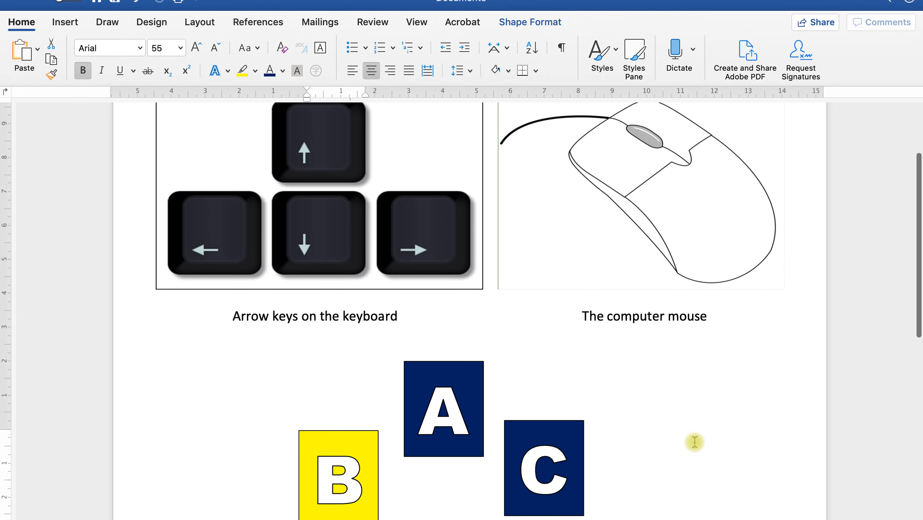
click(531, 468)
click(329, 488)
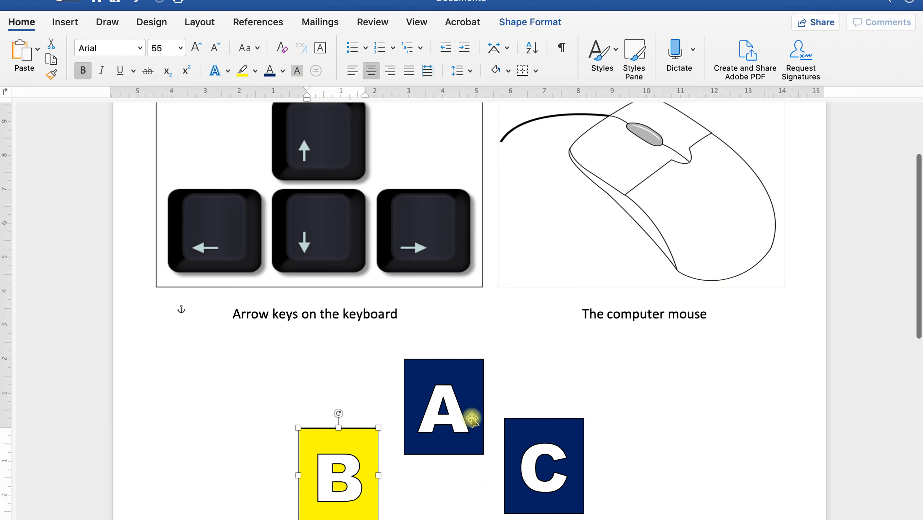
scroll(300, 314, up, 2)
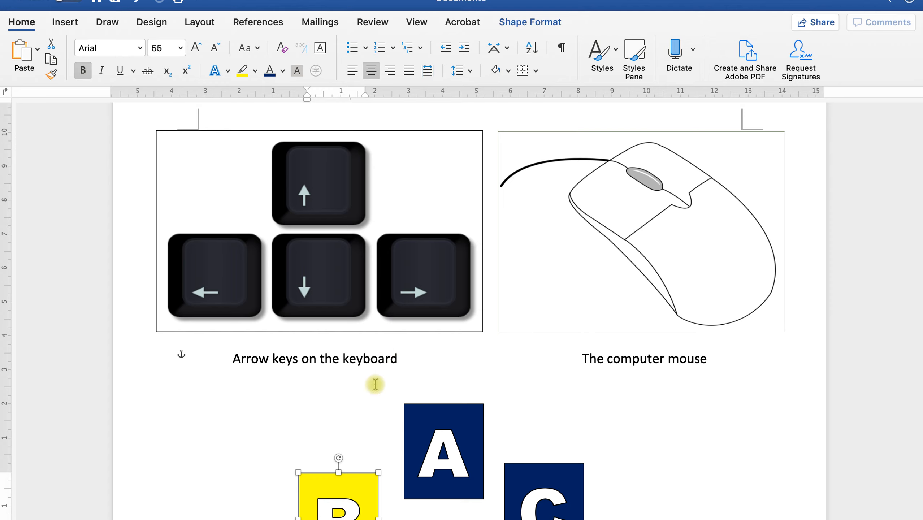
click(322, 183)
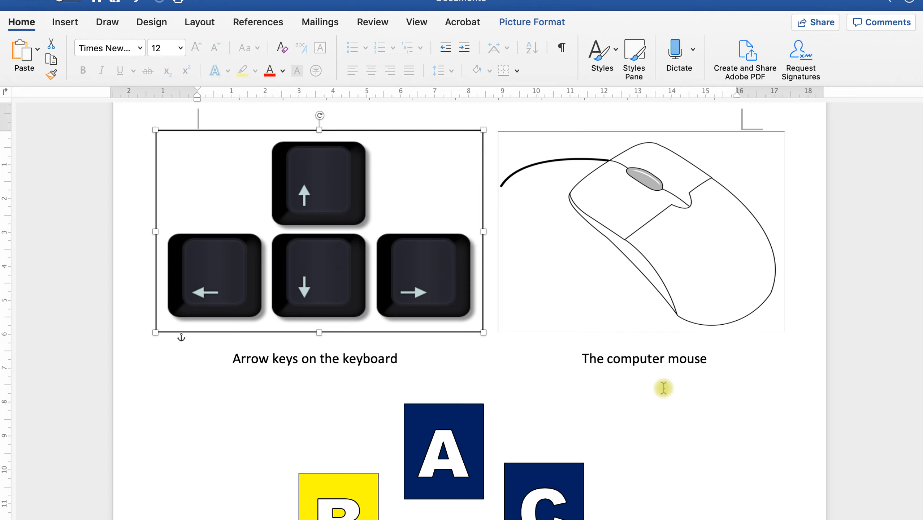
- Move the A text box slightly up and to the left, above the B and C text boxes
scroll(664, 388, down, 3)
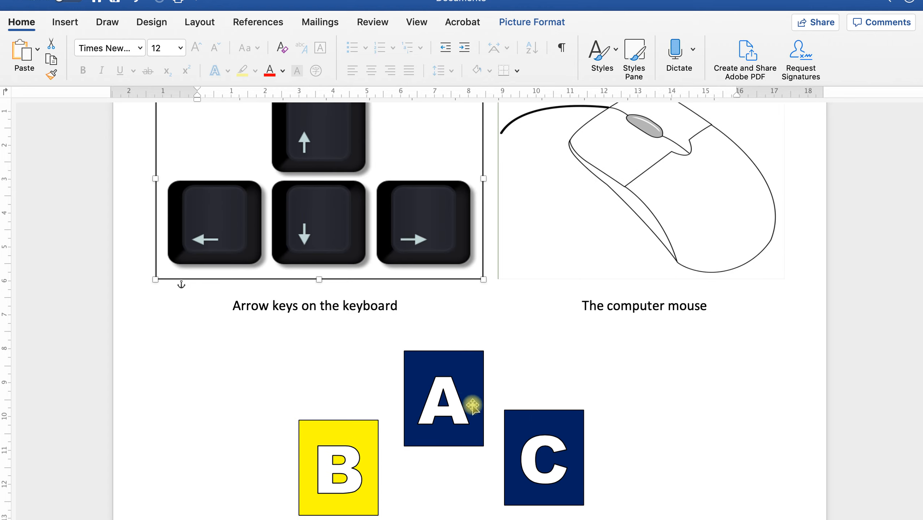
click(462, 383)
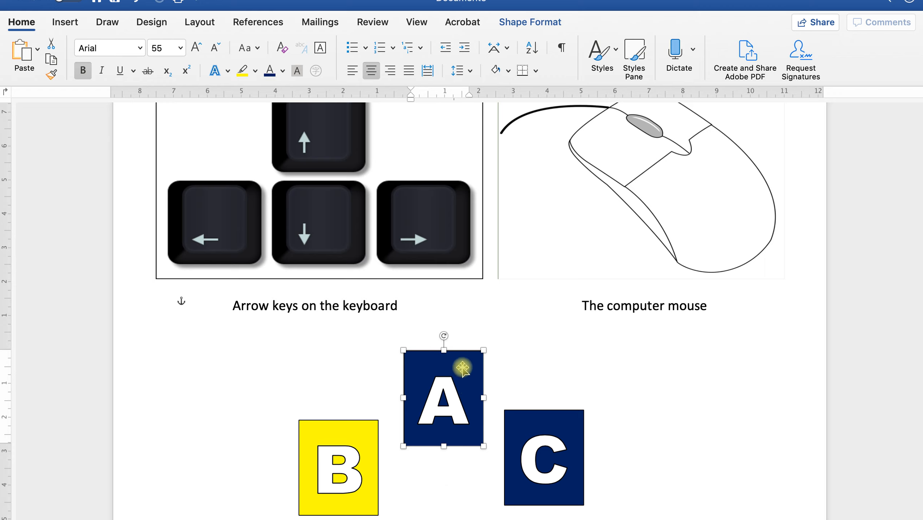
mouse_move(462, 368)
mouse_down()
mouse_move(461, 438)
mouse_move(457, 351)
mouse_up()
click(426, 312)
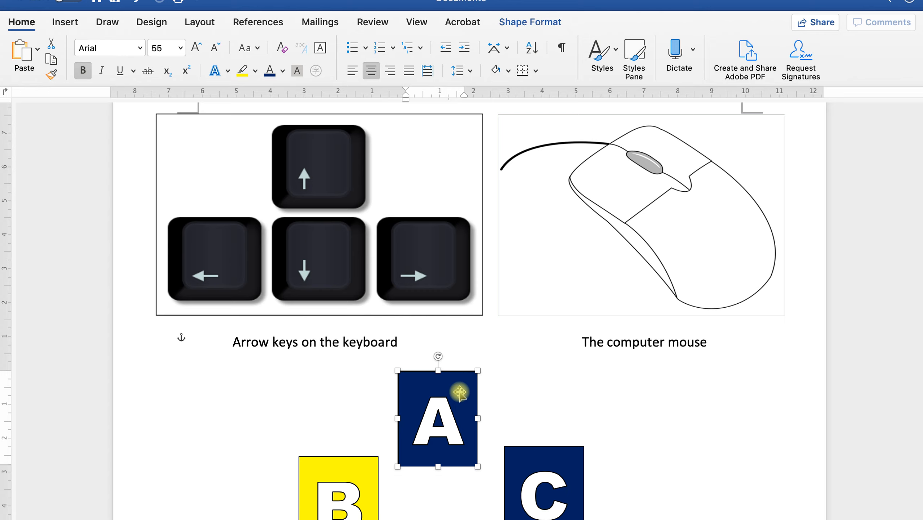
- Nudge the A text box down in small increments until it lines up with the B text box
scroll(460, 395, down, 5)
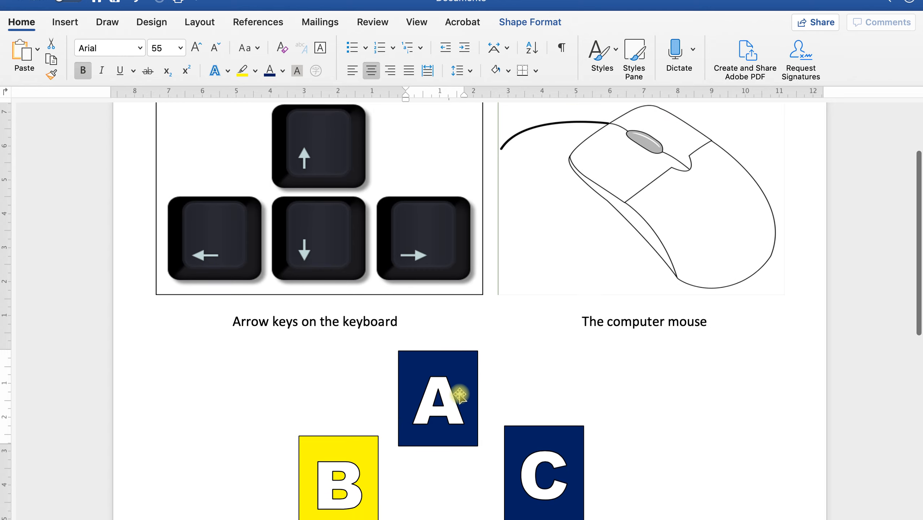
scroll(459, 382, down, 2)
click(459, 359)
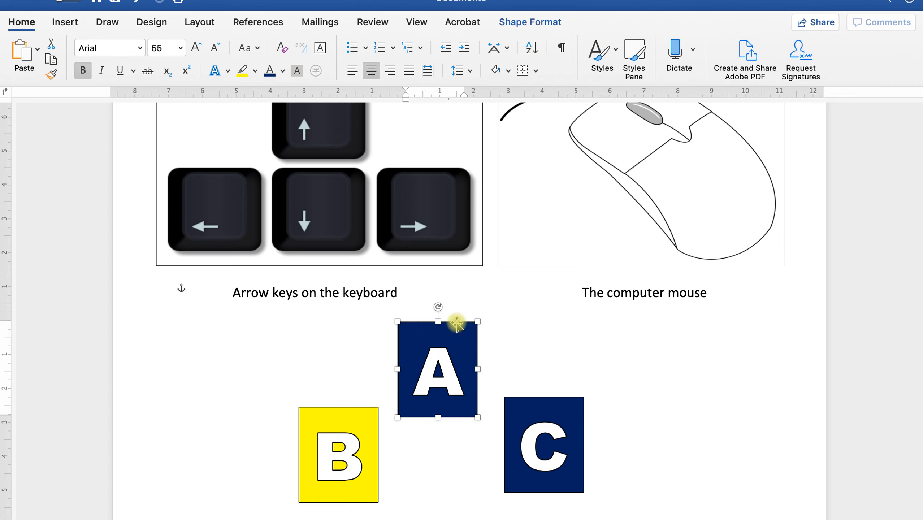
key(Down)
key(Down)
key(Down)
key(Down)
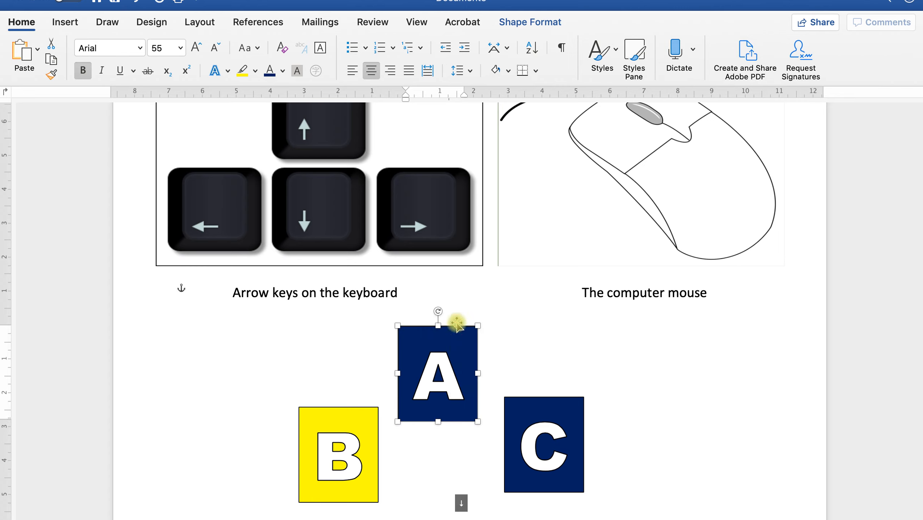
key(Down)
key(Down)
key(Down)
key(Down)
key(Down)
key(Down)
key(Down)
key(Down)
key(Down)
key(Down)
key(Down)
key(Down)
key(Down)
key(Down)
key(Down)
key(Down)
key(Down)
key(Down)
key(Down)
key(Down)
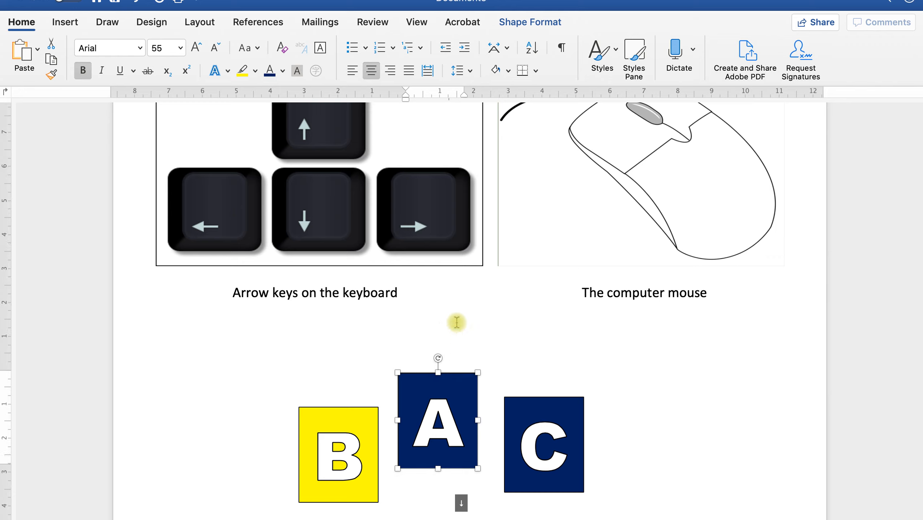
key(Down)
key(Down)
key(Down)
key(Down)
key(Down)
key(Down)
key(Down)
key(Down)
key(Down)
key(Down)
key(Down)
key(Down)
key(Down)
key(Down)
key(Down)
key(Down)
key(Down)
key(Down)
key(Down)
key(Down)
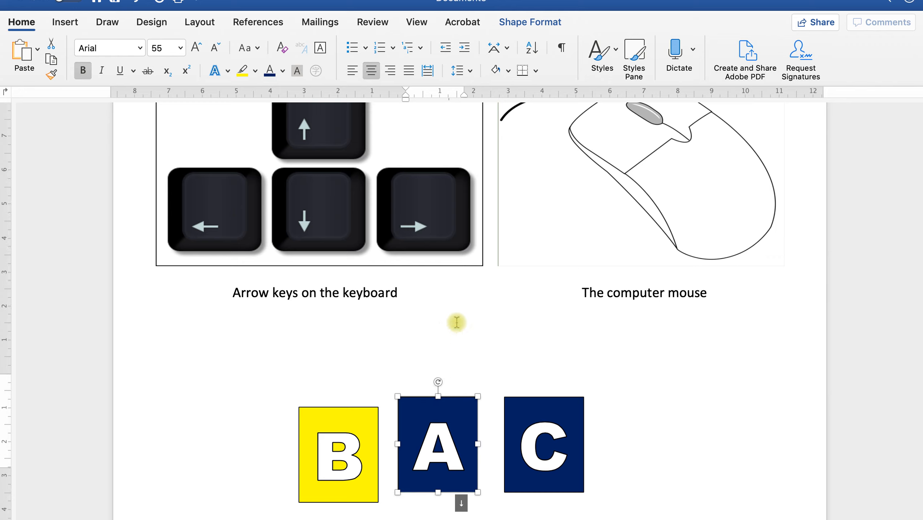
key(Down)
key(Down)
key(Down)
key(Down)
key(Down)
key(Down)
key(Down)
key(Down)
key(Down)
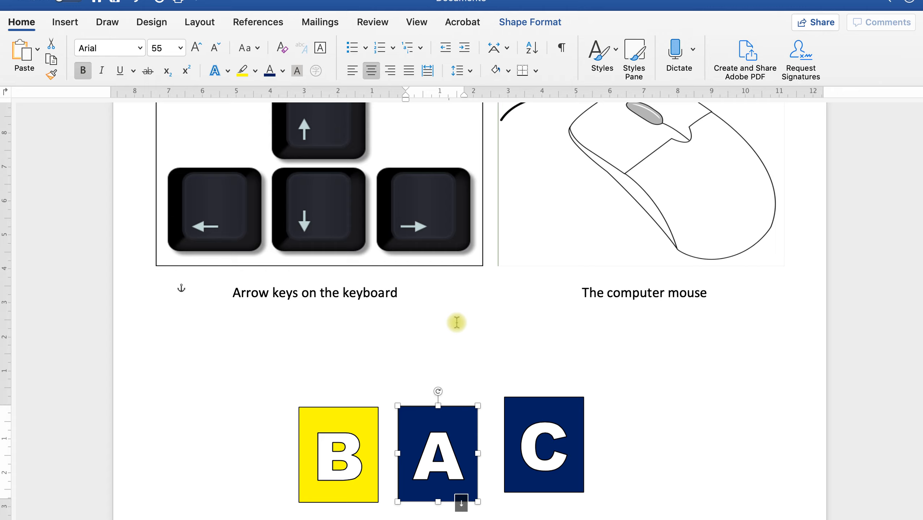
key(Up)
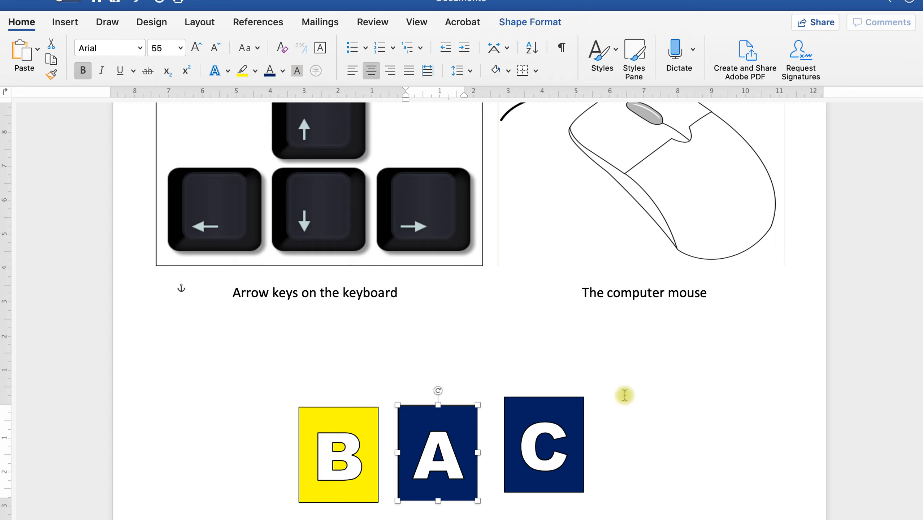
- Nudge the A text box left in small increments until only a narrow gap separates it from B
scroll(579, 433, down, 3)
scroll(579, 434, up, 3)
scroll(579, 434, down, 3)
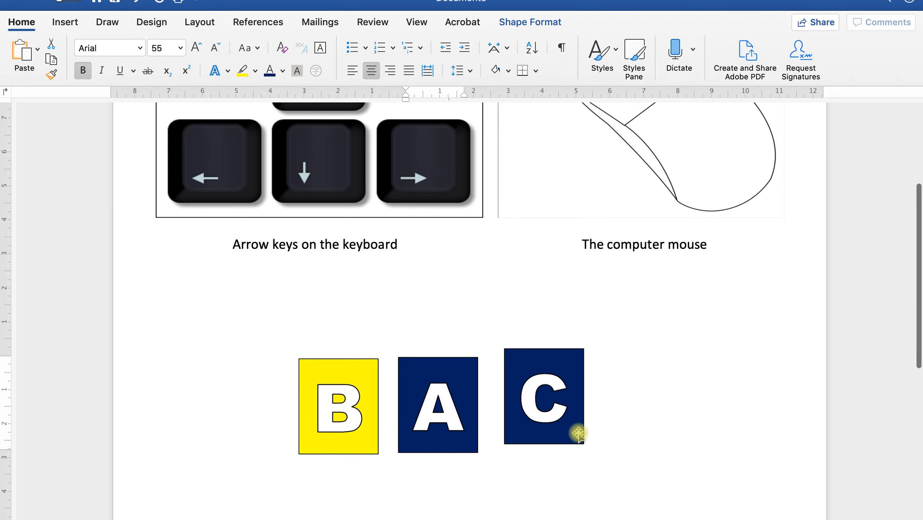
scroll(528, 440, up, 1)
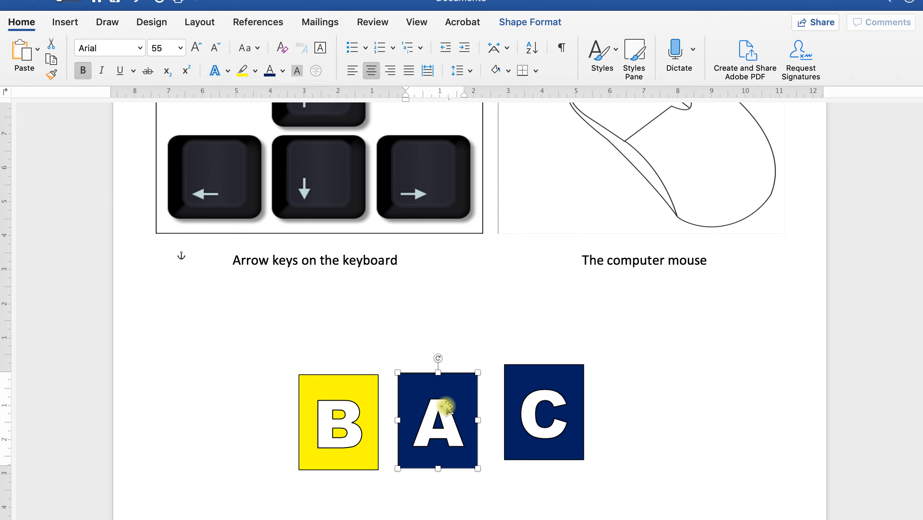
click(461, 391)
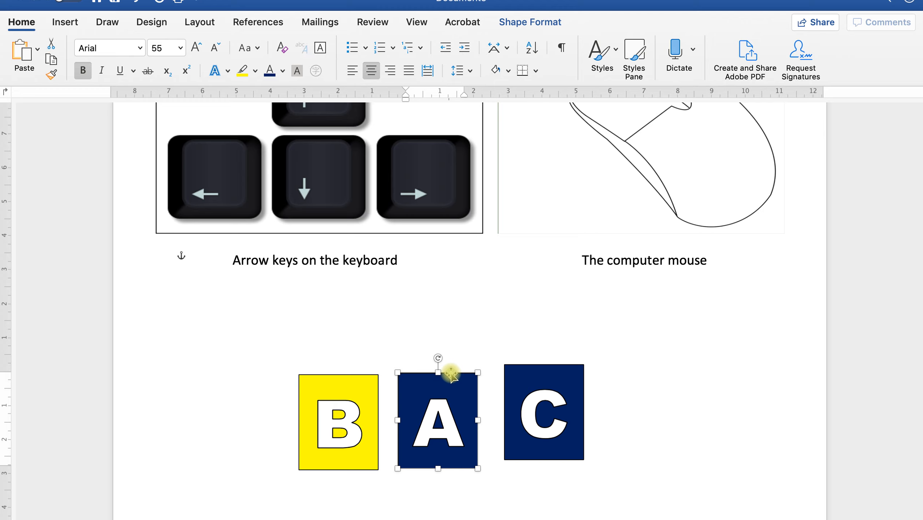
key(Left)
key(Left)
key(Left)
key(Left)
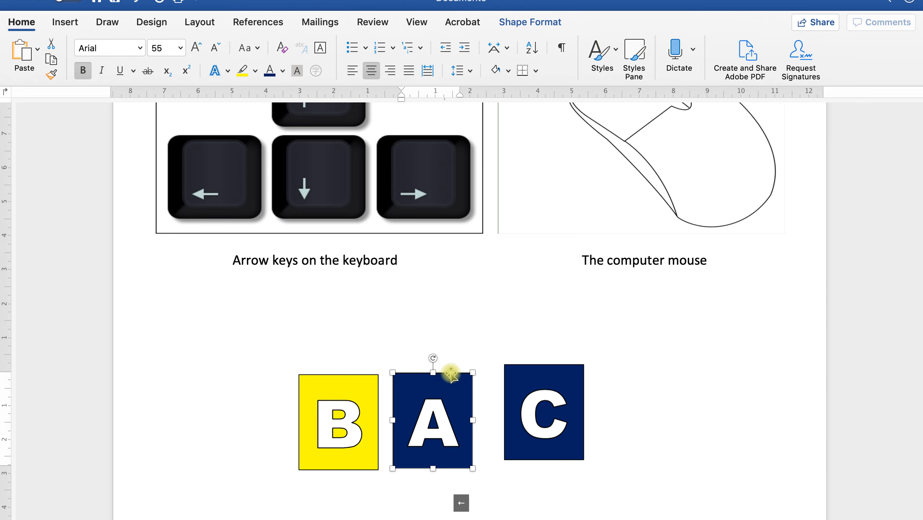
key(Left)
key(Left)
key(Left)
key(Left)
key(Left)
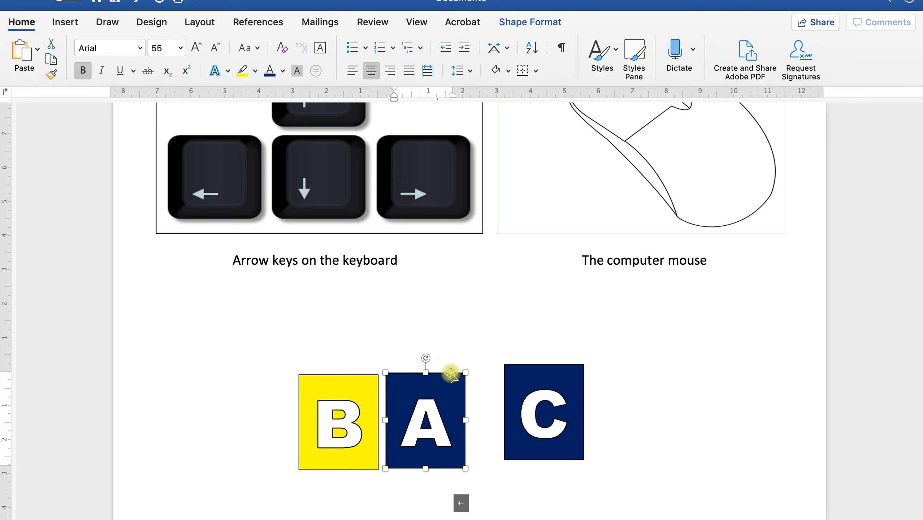
key(Left)
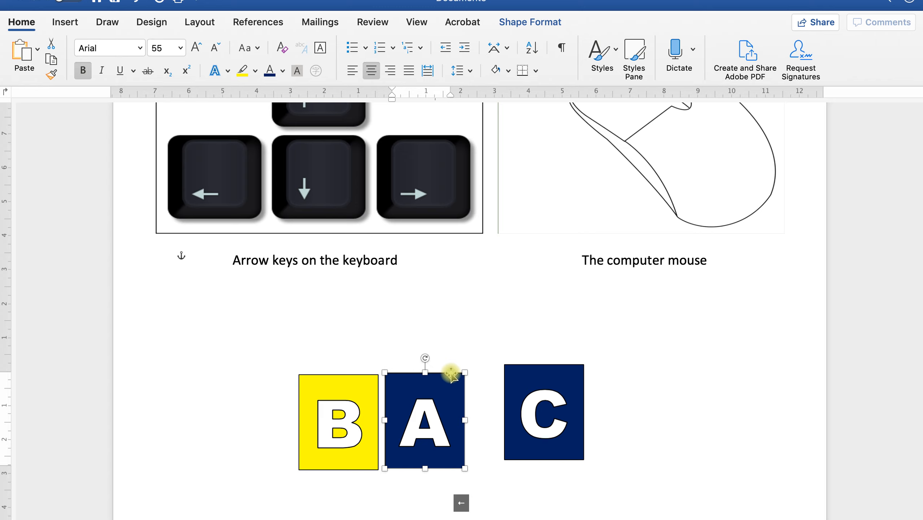
- Move the C text box left beside the A text box and nudge it down level with A
click(524, 368)
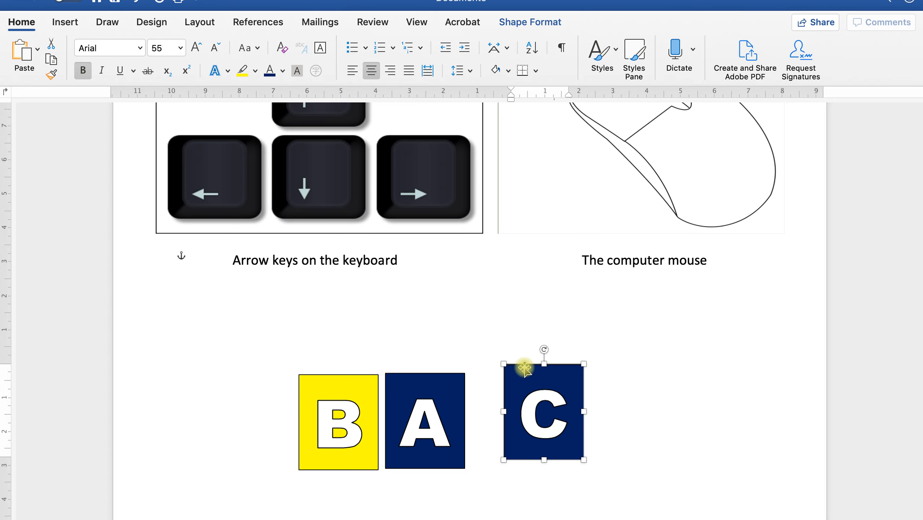
drag(524, 368, 491, 368)
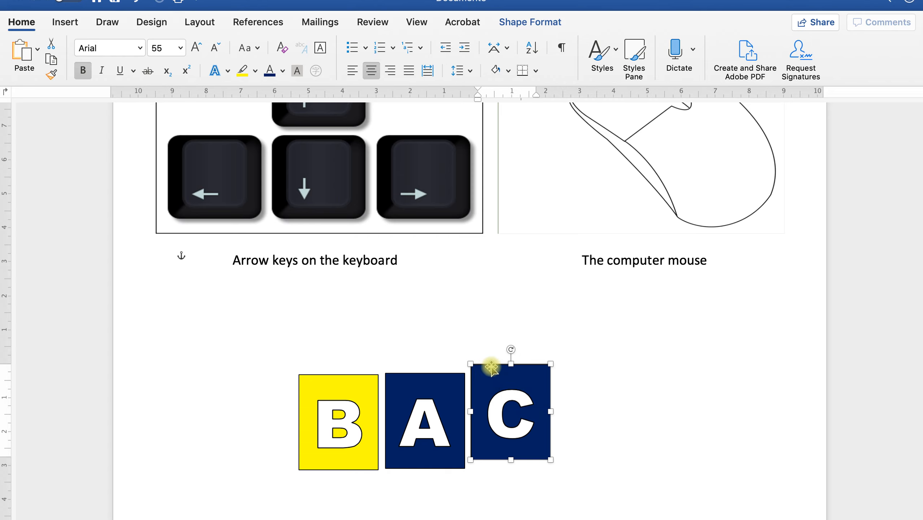
key(Down)
key(Down)
key(Down)
key(Down)
key(Down)
key(Down)
key(Down)
key(Down)
key(Down)
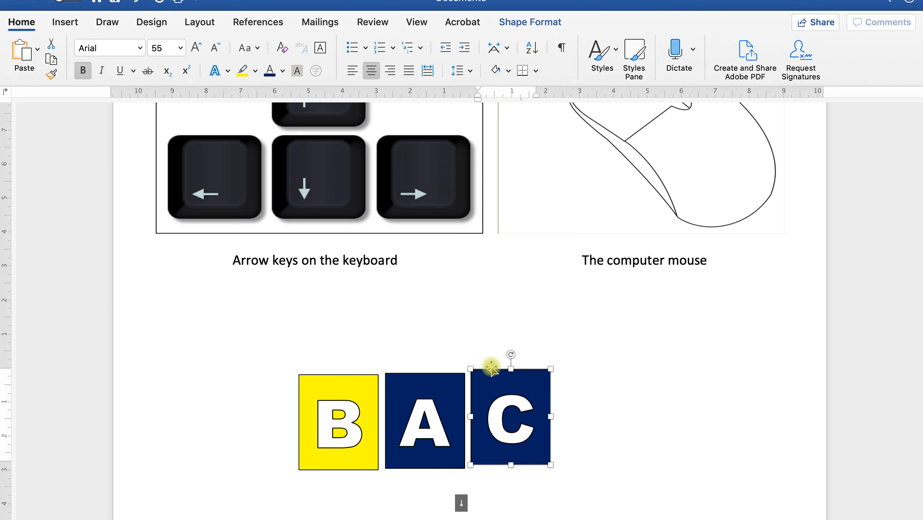
key(Down)
key(Down)
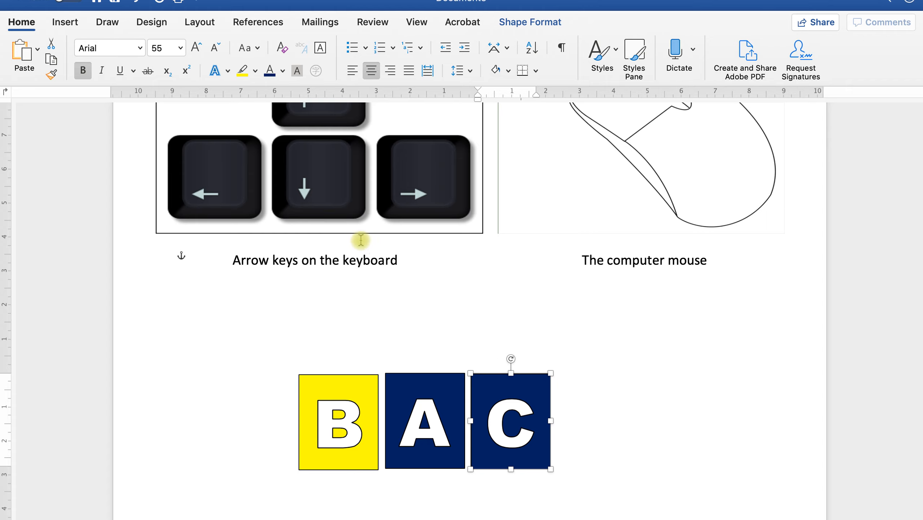
- Move the C text box farther right, leaving a wide gap between it and the A text box
scroll(644, 394, down, 2)
scroll(644, 394, up, 1)
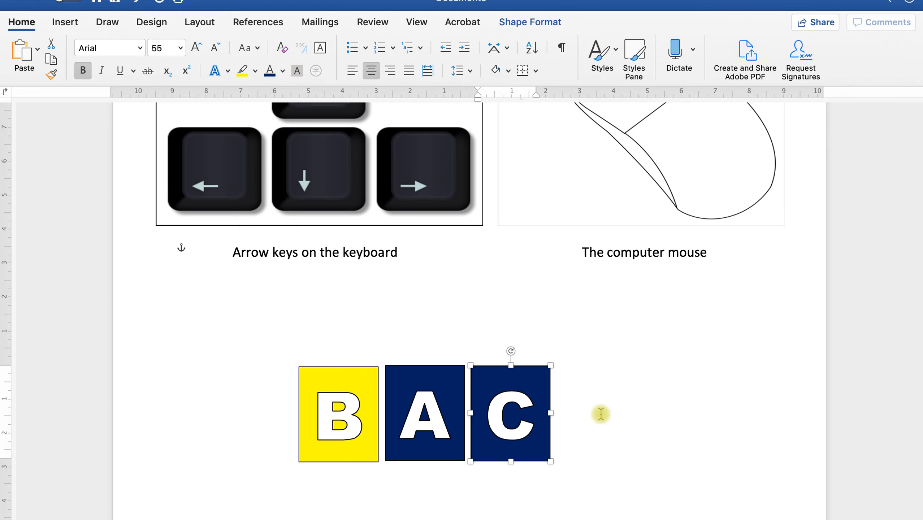
scroll(600, 414, down, 1)
drag(523, 360, 558, 359)
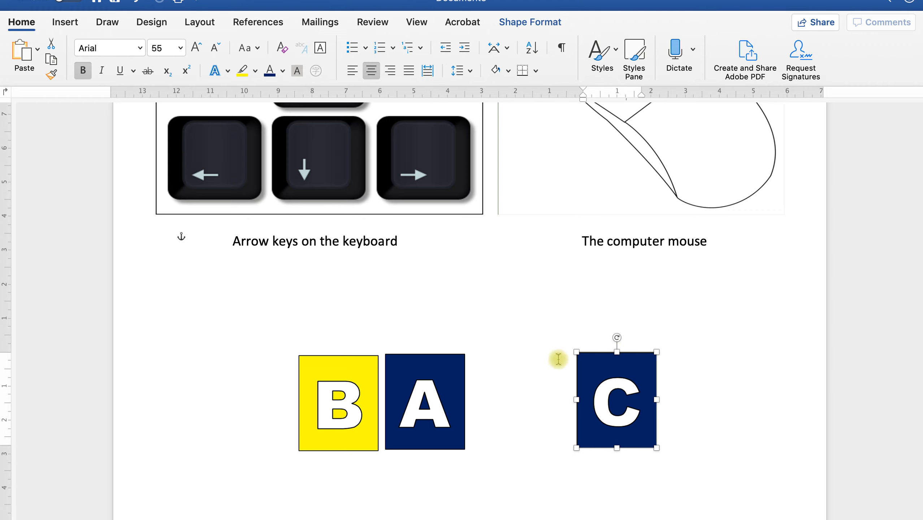
- Nudge the A text box right in small increments into the gap between the B and C text boxes
click(455, 359)
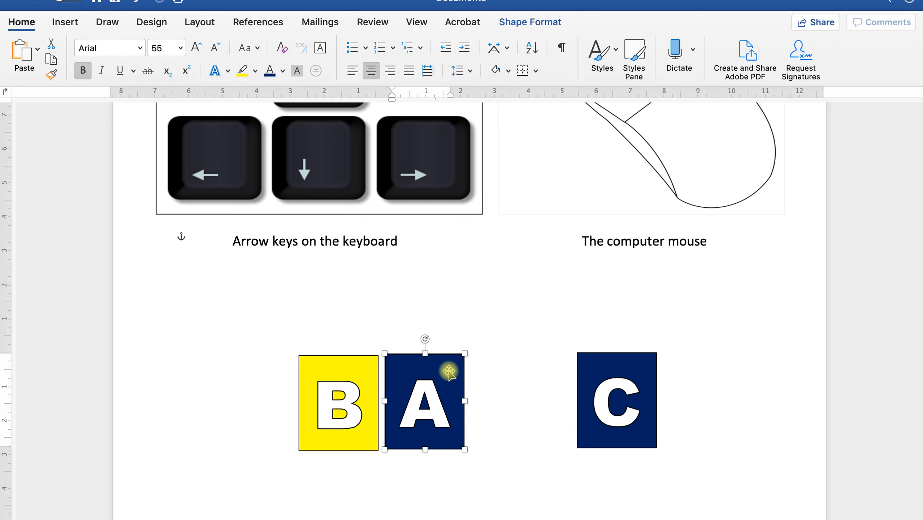
key(Right)
key(Right)
key(Right)
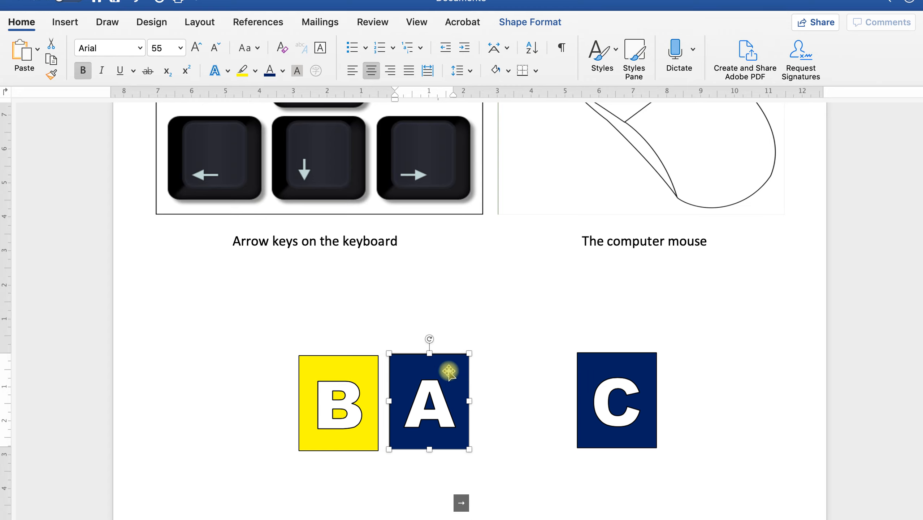
key(Right)
key(Right)
key(Right)
key(Right)
key(Right)
key(Right)
key(Right)
key(Right)
key(Right)
key(Right)
key(Right)
key(Right)
key(Right)
key(Right)
key(Right)
key(Right)
key(Right)
key(Right)
key(Right)
key(Right)
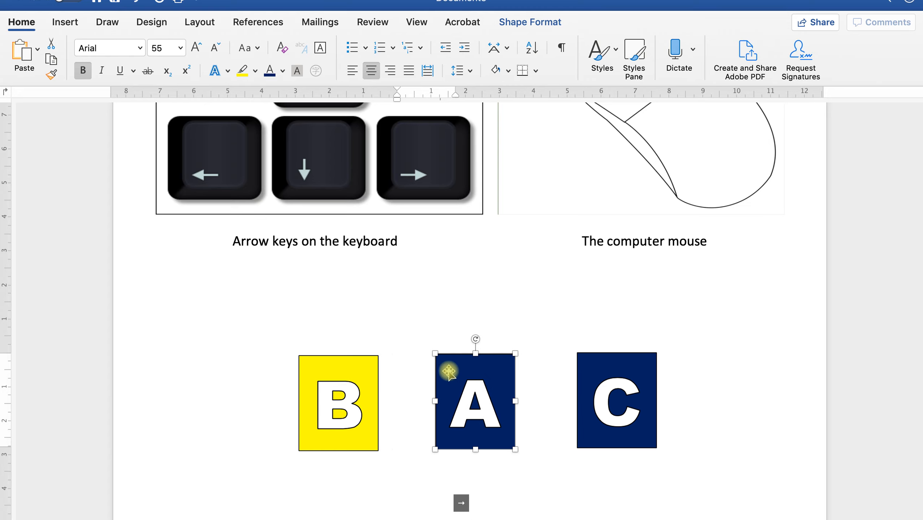
- Nudge the A text box left in small increments until a narrow gap separates it from the B text box
key(Left)
key(Left)
key(Left)
key(Left)
key(Left)
key(Left)
key(Left)
key(Left)
key(Left)
key(Left)
key(Left)
key(Left)
key(Left)
key(Left)
key(Left)
key(Left)
key(Left)
key(Left)
key(Left)
key(Left)
key(Left)
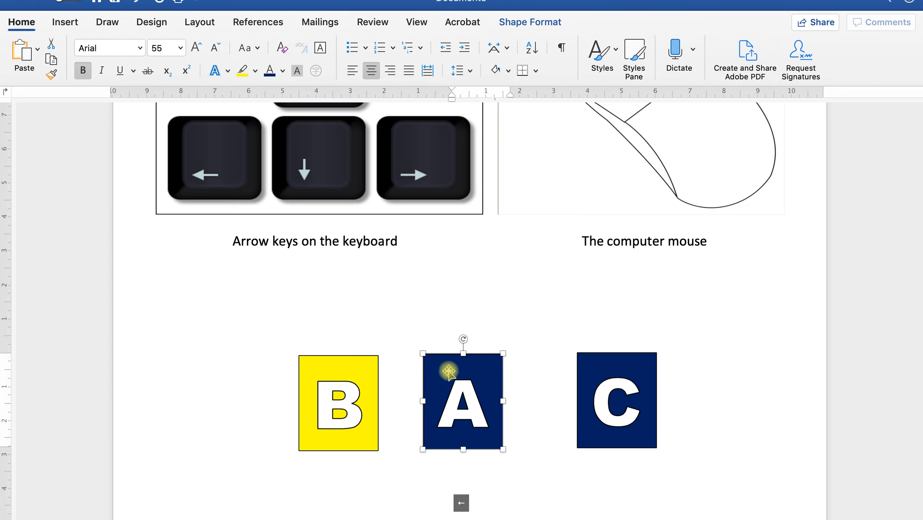
- Nudge the A text box up in small increments until it sits clearly higher than the B and C text boxes
key(Up)
key(Up)
key(Up)
key(Up)
key(Up)
key(Up)
key(Up)
key(Up)
key(Up)
key(Up)
key(Up)
key(Up)
key(Up)
key(Up)
key(Up)
key(Up)
key(Up)
key(Up)
key(Up)
key(Up)
key(Up)
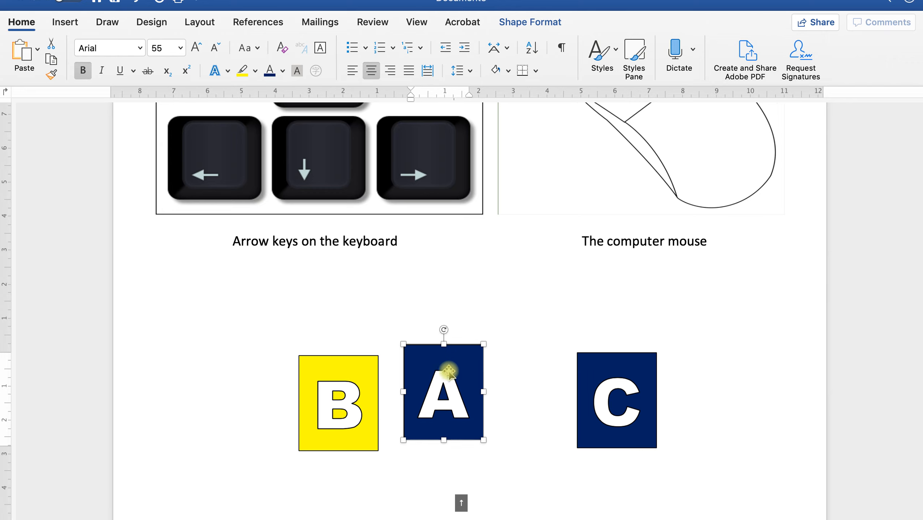
- Nudge the A text box down in small increments until it sits slightly lower than the B and C text boxes
key(Down)
key(Down)
key(Down)
key(Down)
key(Down)
key(Down)
key(Down)
key(Down)
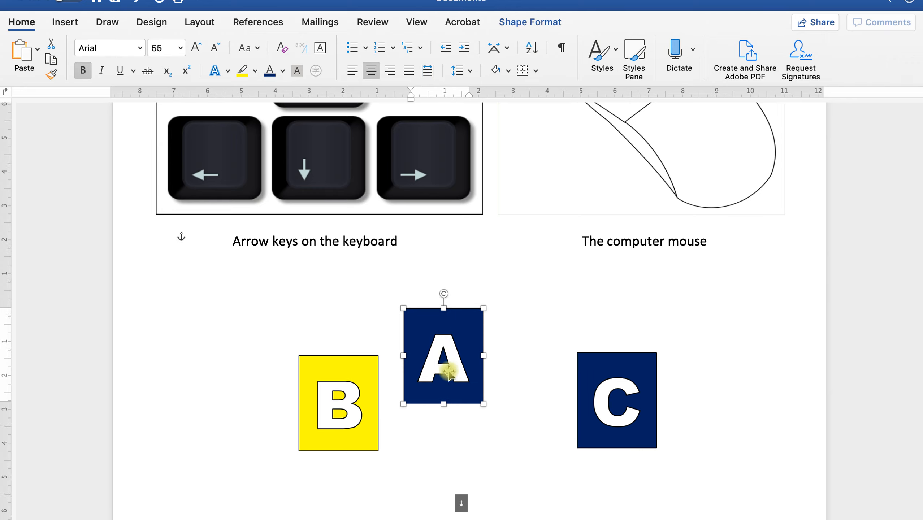
key(Down)
key(Down)
key(Down)
key(Down)
key(Down)
key(Down)
key(Down)
key(Down)
key(Down)
key(Down)
key(Down)
key(Down)
key(Down)
key(Down)
key(Down)
key(Down)
key(Down)
key(Down)
key(Down)
key(Down)
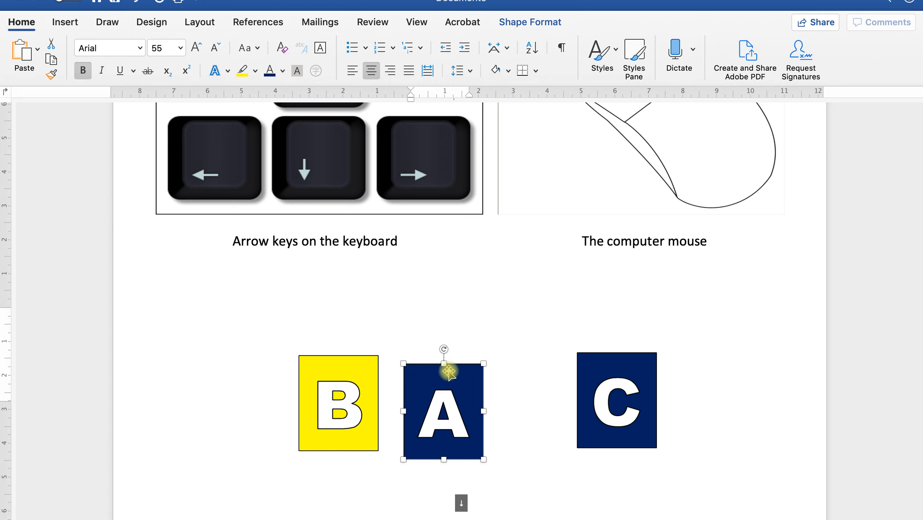
- Move the C text box left beside the A text box, leaving a narrow gap like the one between B and A
scroll(540, 396, down, 2)
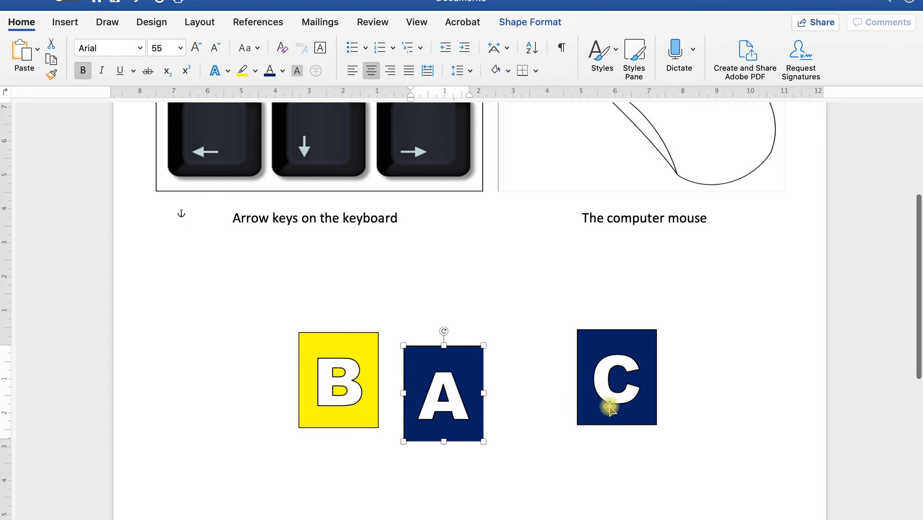
drag(599, 349, 525, 344)
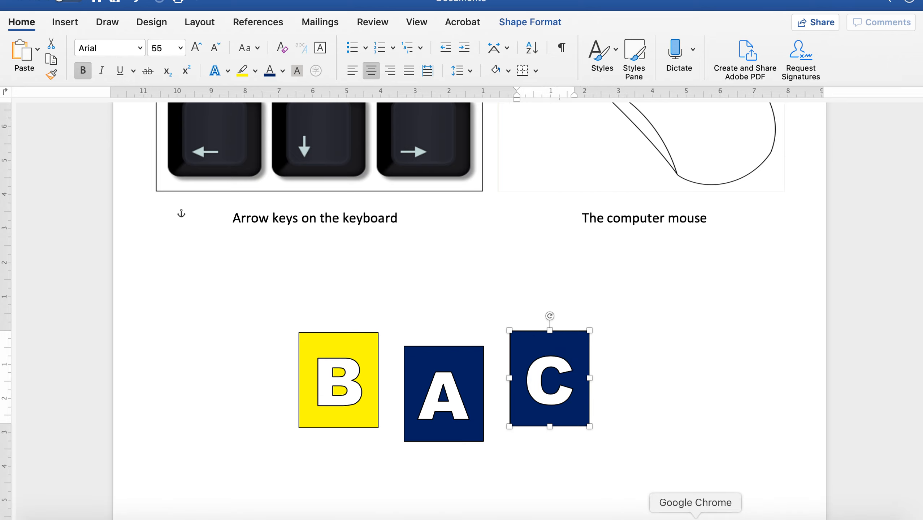
- Switch to the lesson page in the web browser and reveal the additional attachment below the BACKSPACE and CAPS LOCK example
click(721, 519)
scroll(536, 458, down, 1)
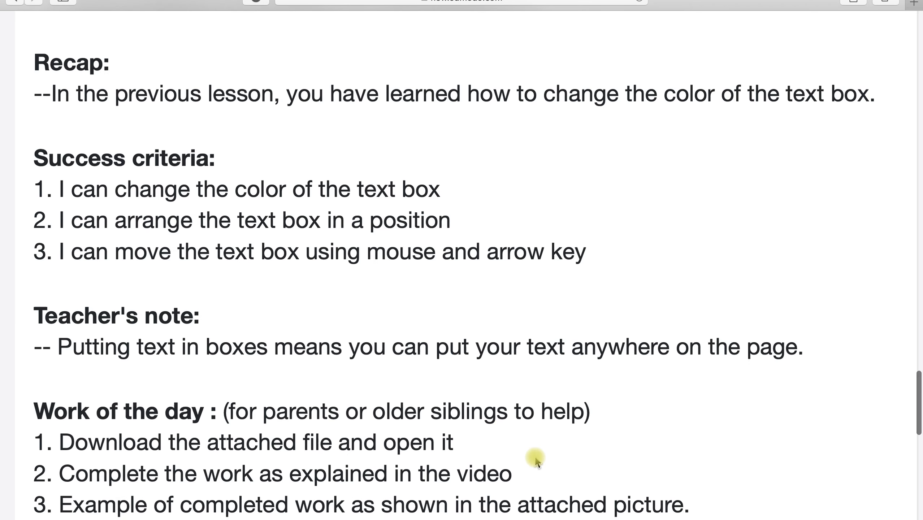
scroll(536, 458, down, 1)
scroll(117, 413, down, 20)
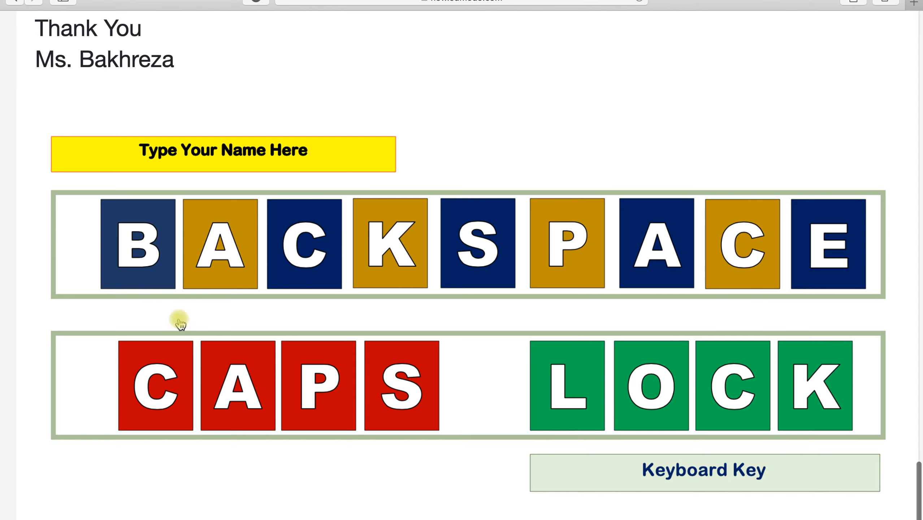
scroll(409, 423, down, 5)
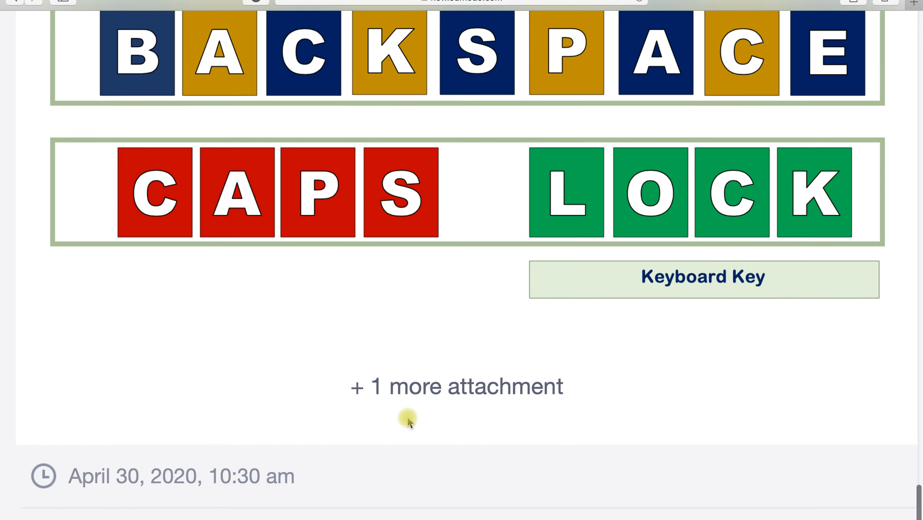
click(421, 400)
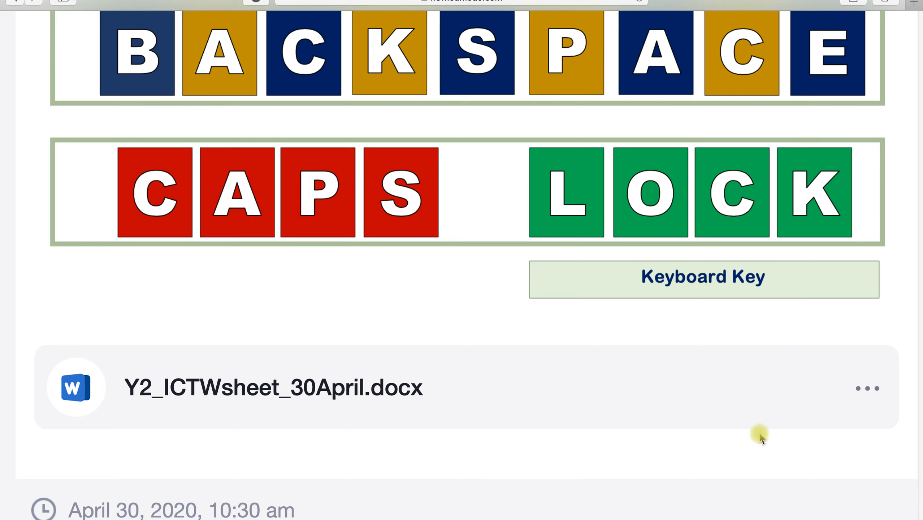
scroll(732, 436, up, 1)
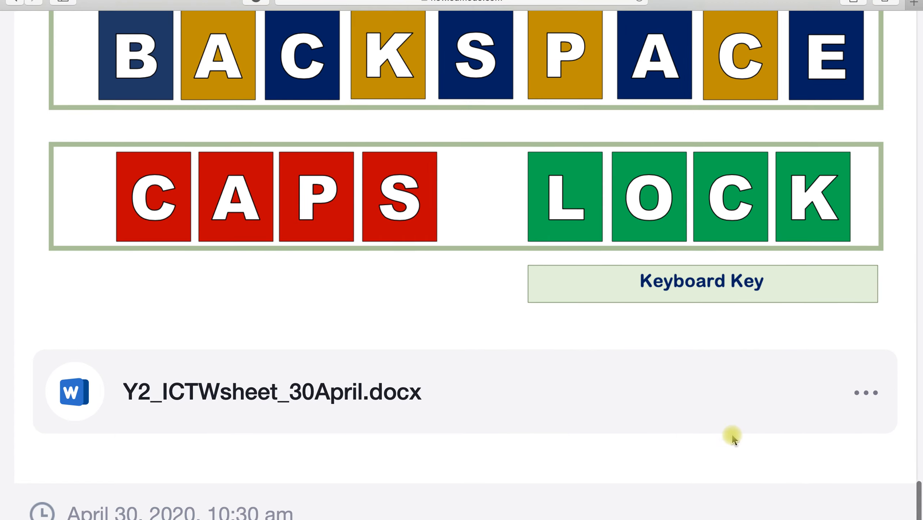